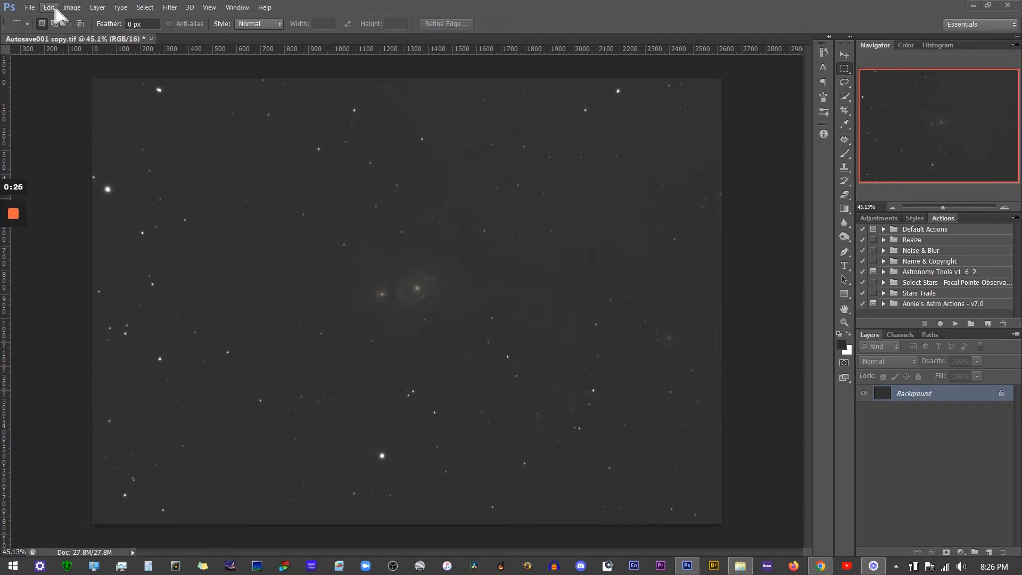
# Set the image's colour depth to 16 Bits/Channel.
pyautogui.click(72, 7)
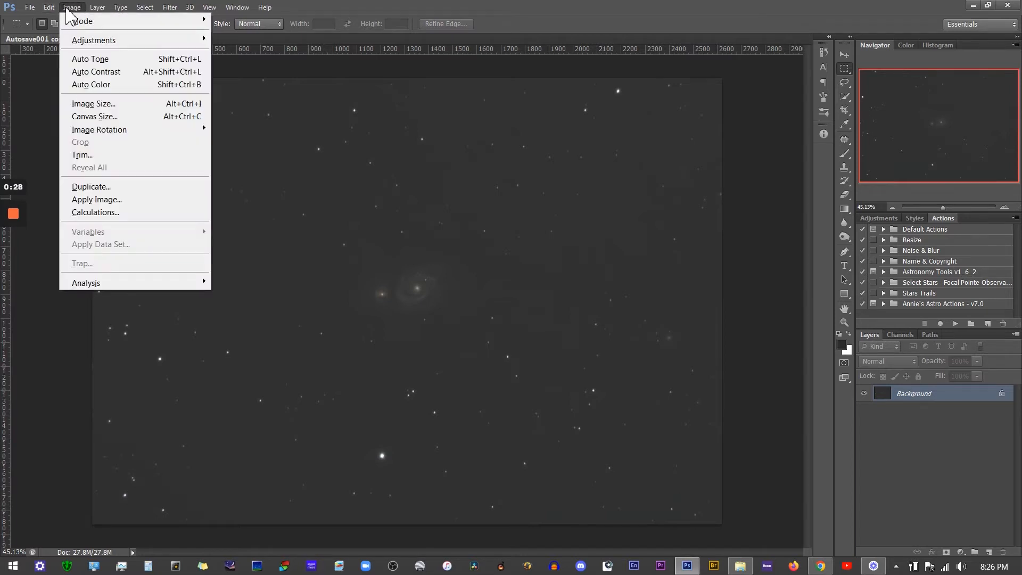
pyautogui.moveTo(76, 24)
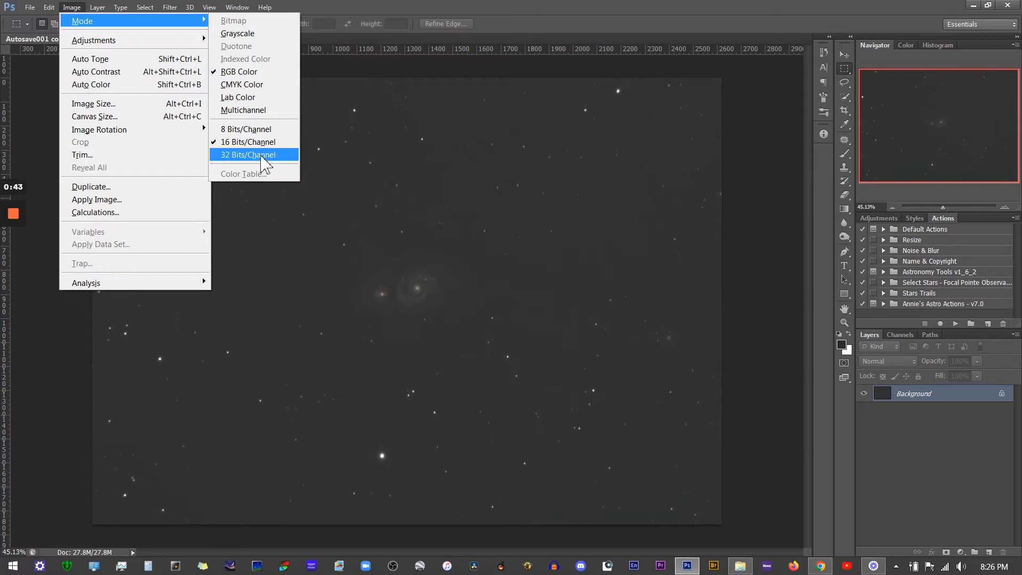
pyautogui.click(245, 142)
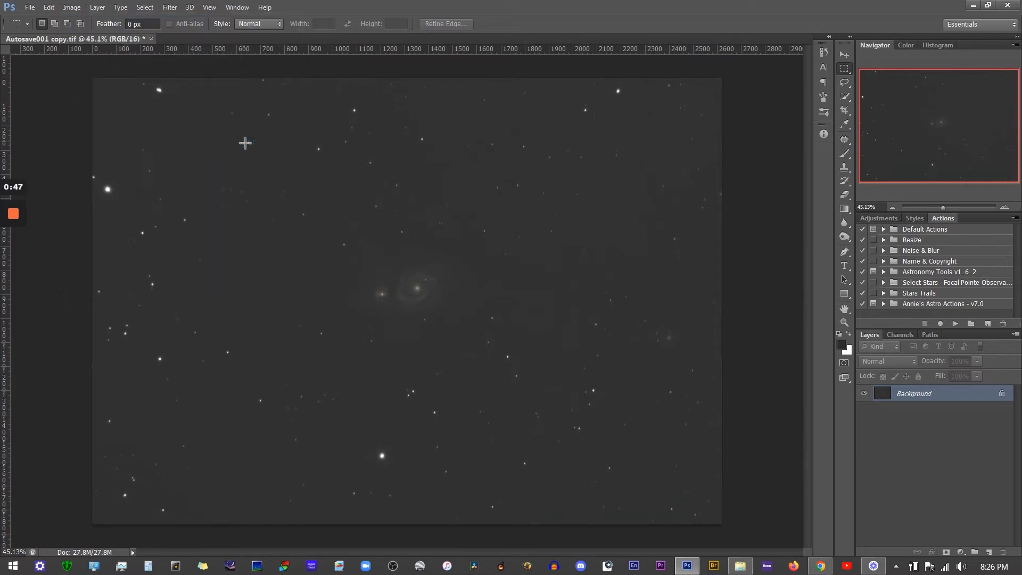
# Duplicate the Background layer within the same document and name the copy "Stretch 1".
pyautogui.rightClick(933, 395)
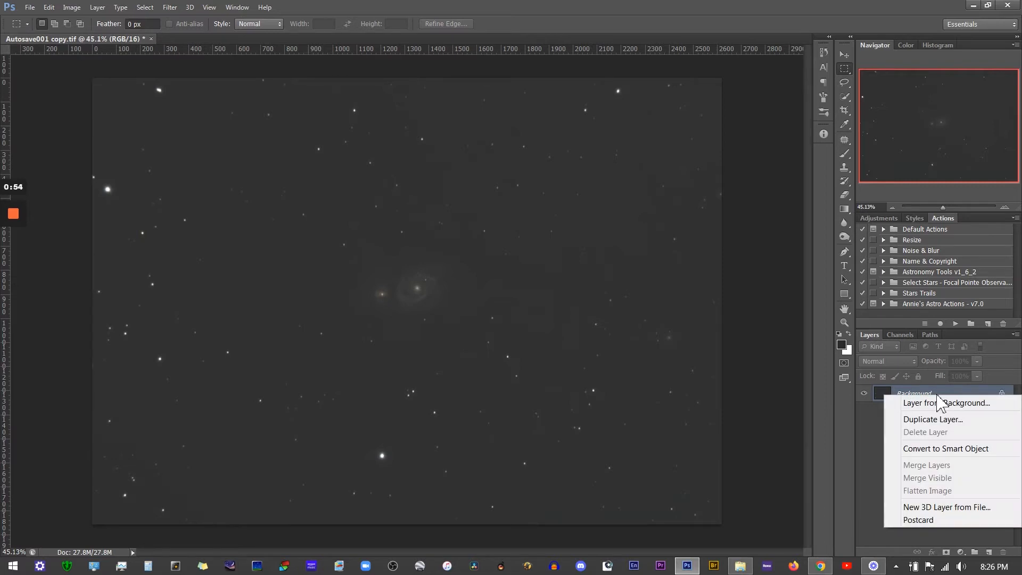
pyautogui.click(938, 419)
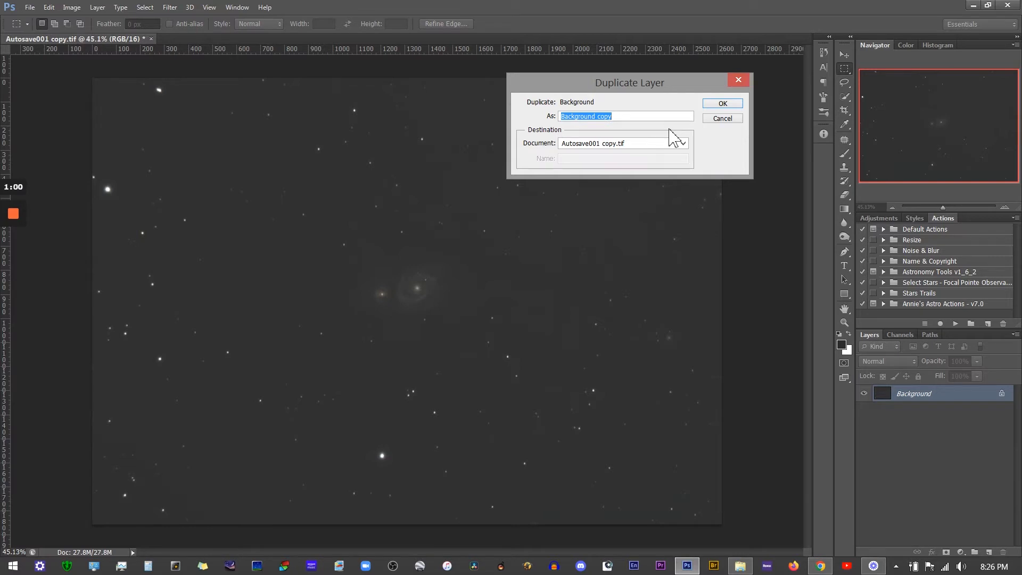
pyautogui.write('Stretch 1')
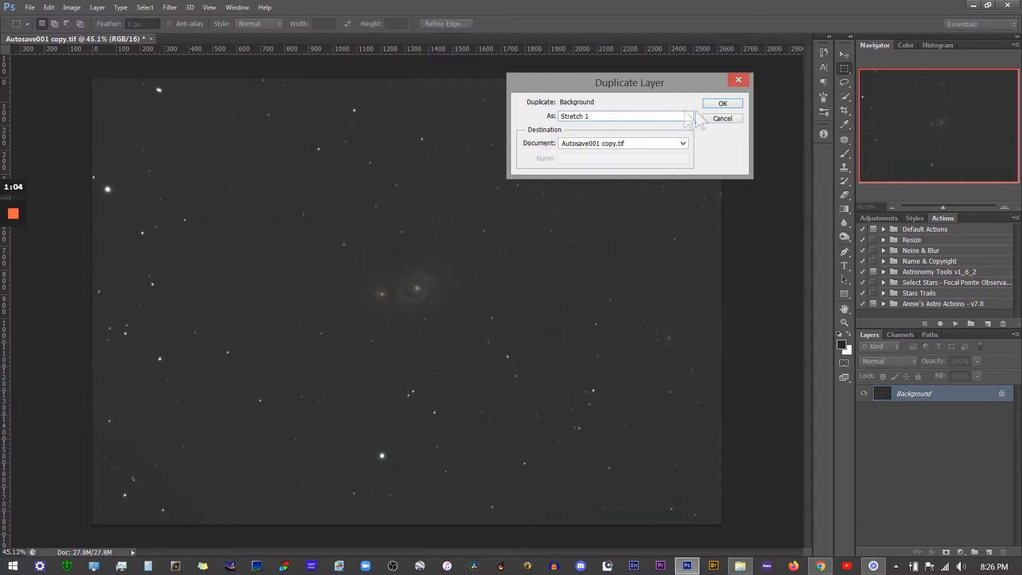
pyautogui.click(721, 104)
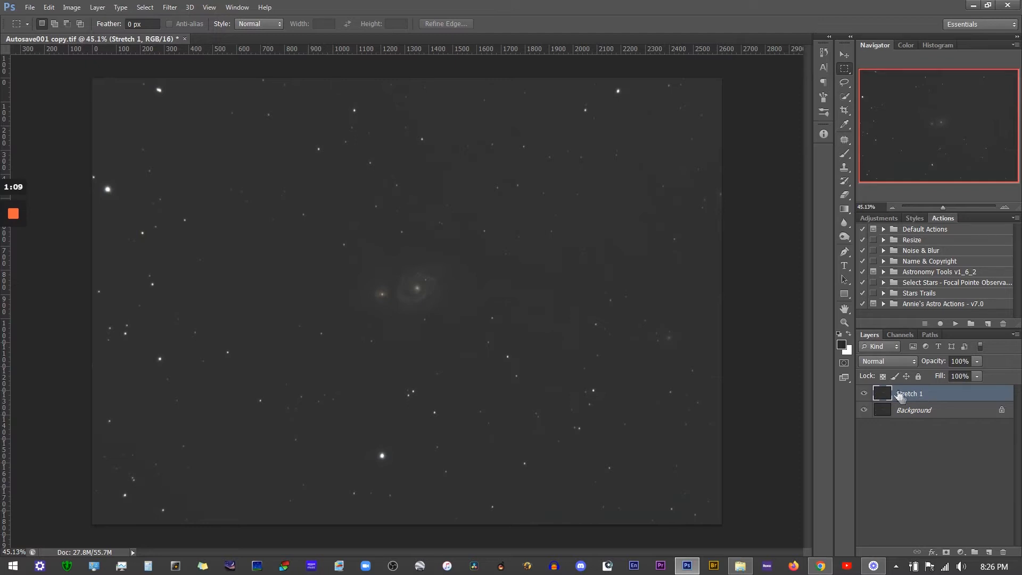
# Try a Curves stretch on the Stretch 1 layer with RGB points at input/output 81/99, 13/11 and 167/179.
pyautogui.click(72, 8)
pyautogui.moveTo(160, 41)
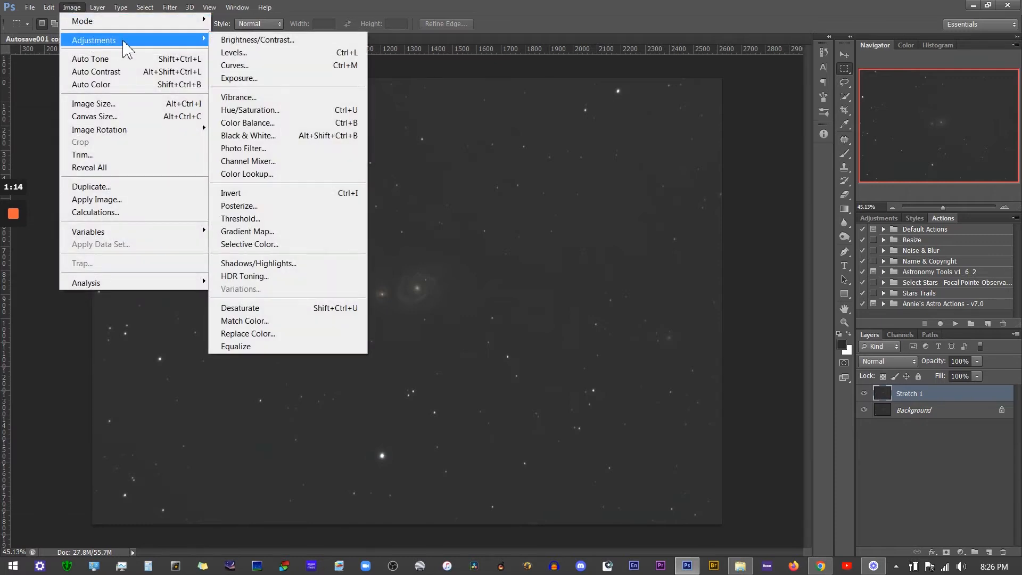
pyautogui.click(249, 64)
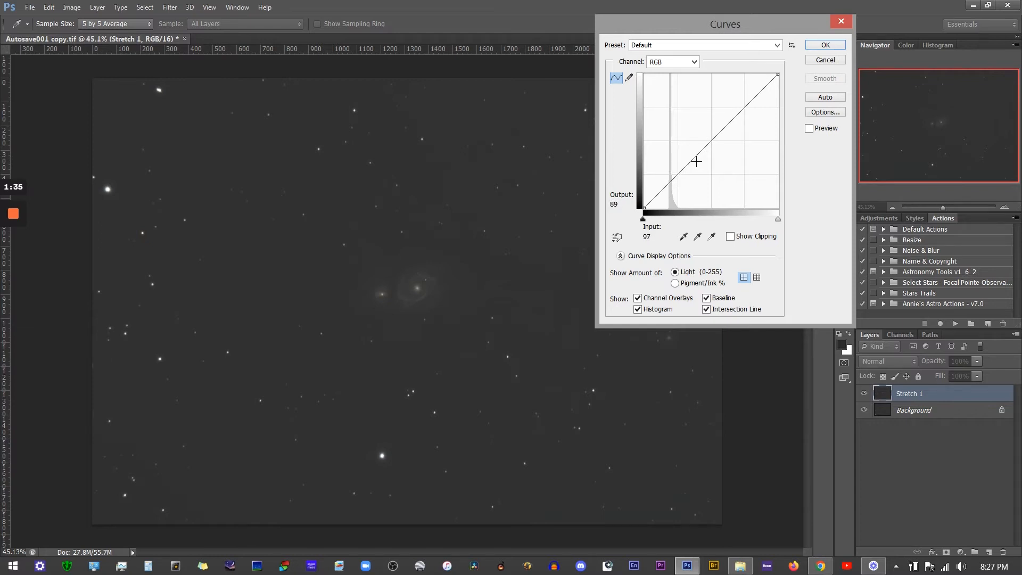
pyautogui.moveTo(696, 161); pyautogui.dragTo(688, 157)
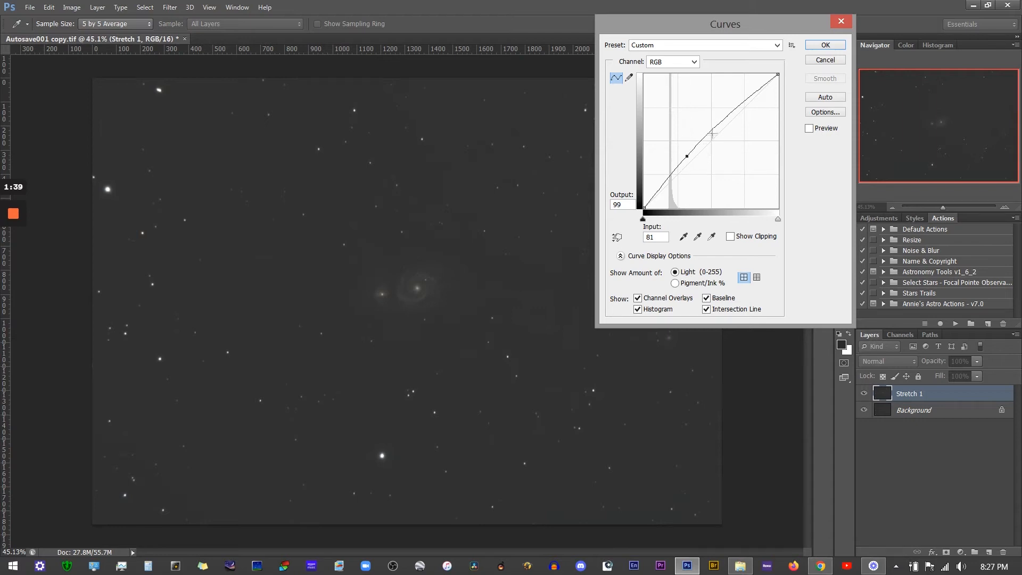
pyautogui.moveTo(650, 200); pyautogui.dragTo(651, 202)
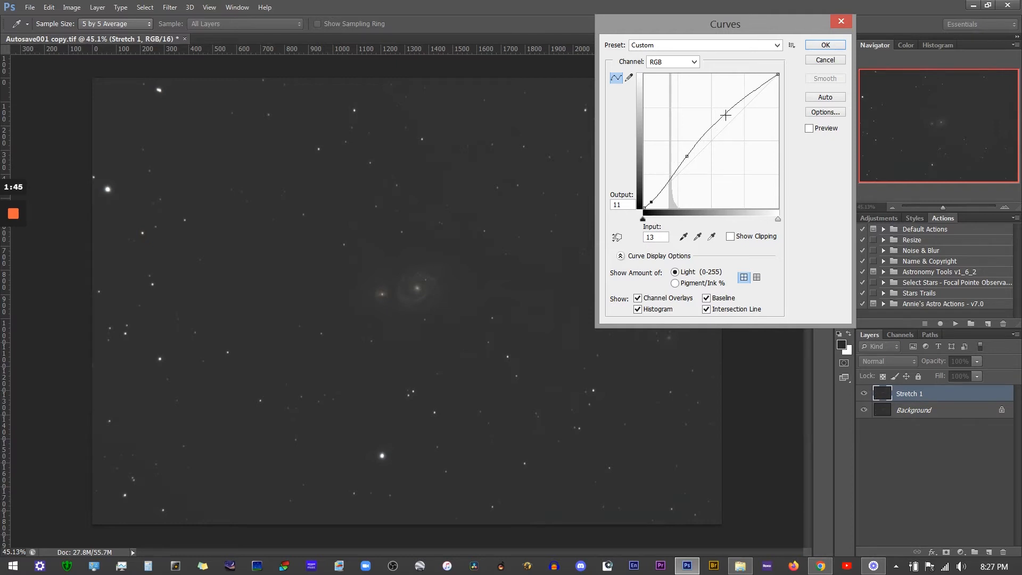
pyautogui.moveTo(724, 115); pyautogui.dragTo(733, 114)
# Compare the galaxies up close with the Curves preview on and off, and discard the Curves adjustment.
pyautogui.click(809, 128)
pyautogui.scroll(10, 428, 296)
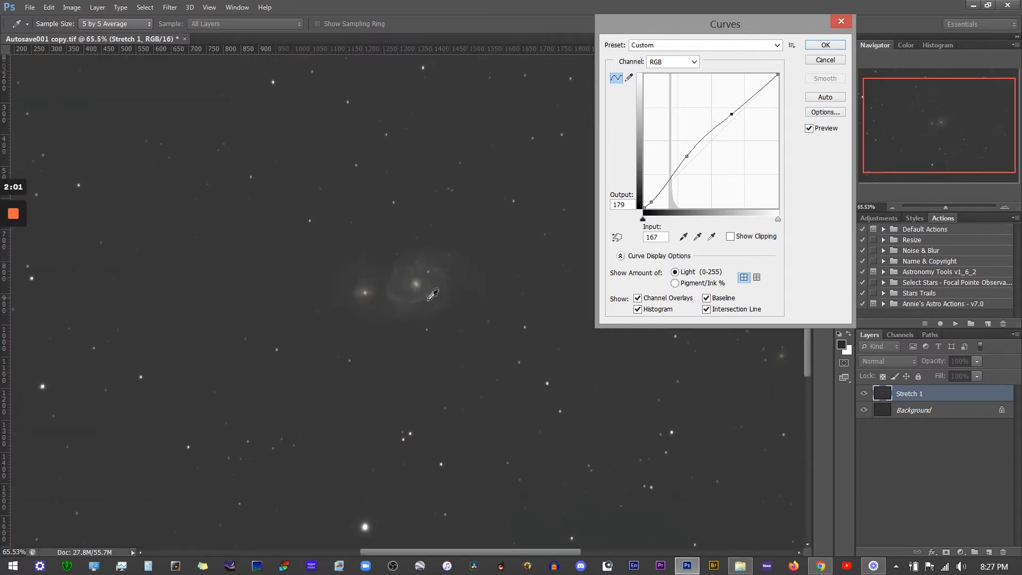
pyautogui.click(809, 128)
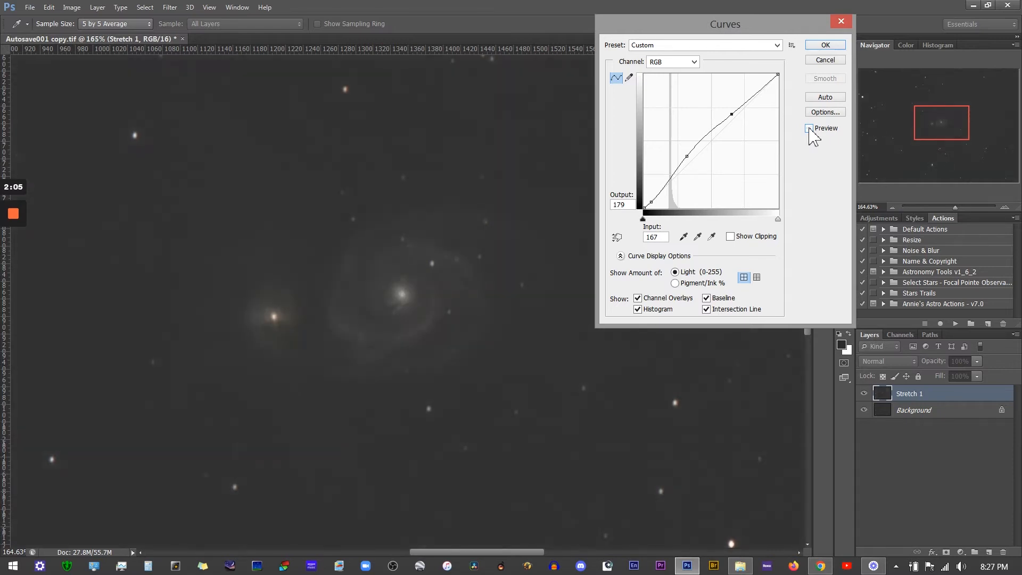
pyautogui.click(809, 129)
pyautogui.click(809, 129)
pyautogui.moveTo(688, 26); pyautogui.dragTo(715, 19)
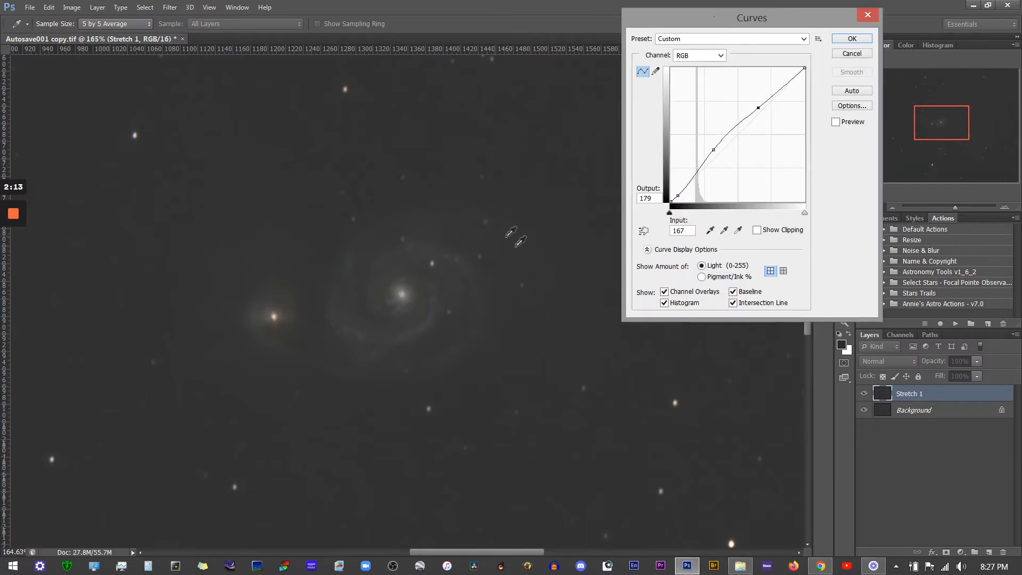
pyautogui.click(836, 122)
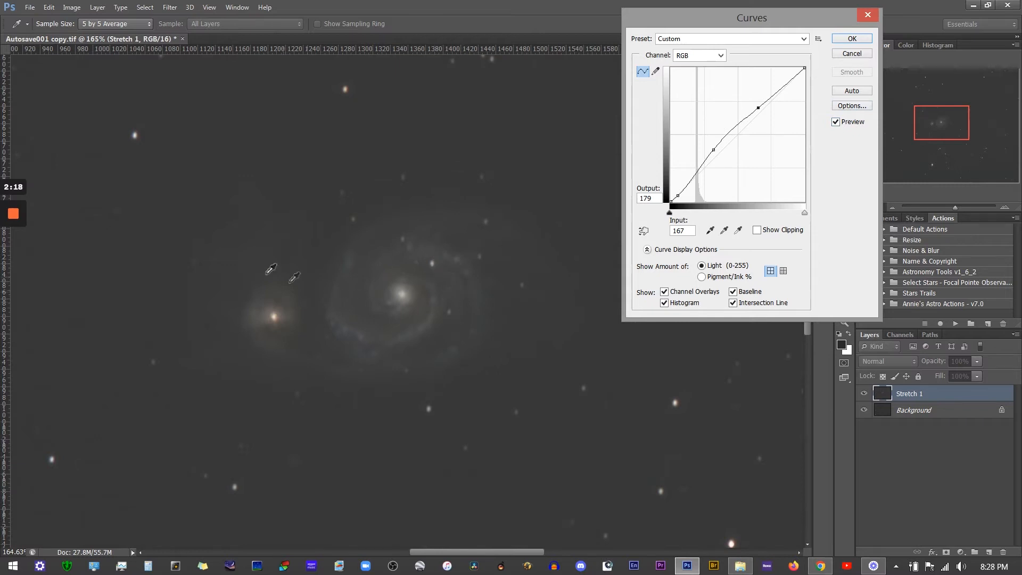
pyautogui.click(836, 122)
pyautogui.click(836, 122)
pyautogui.click(836, 122)
pyautogui.click(835, 122)
pyautogui.click(852, 54)
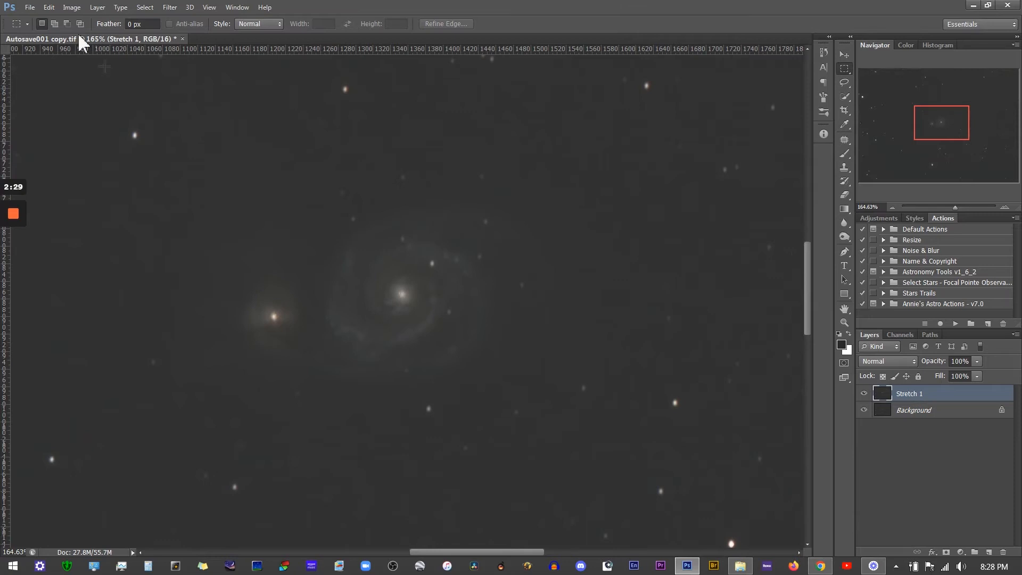
# Try a Levels stretch on the Stretch 1 layer with RGB input levels of 33, 2.08 and 205.
pyautogui.click(69, 8)
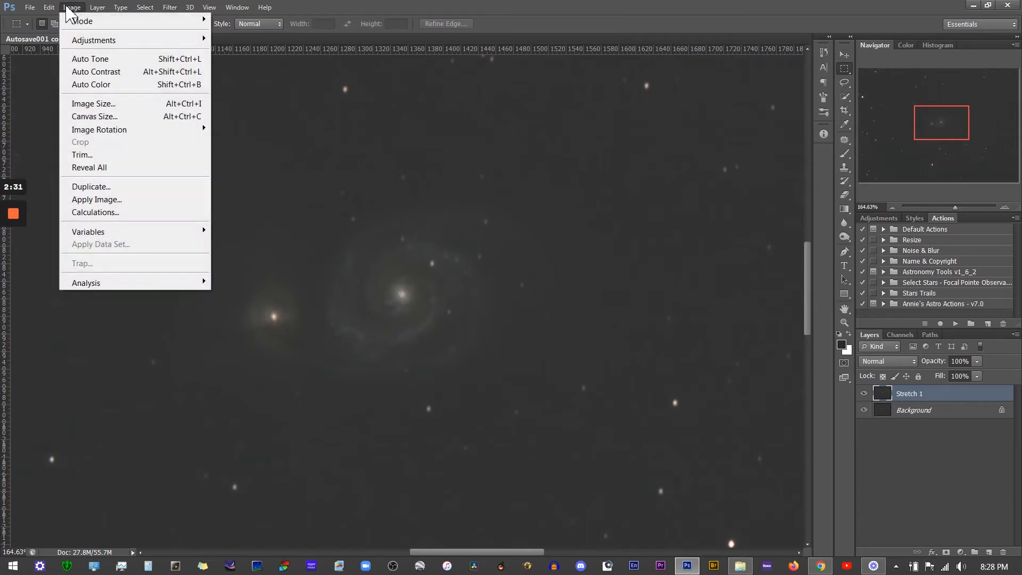
pyautogui.moveTo(164, 40)
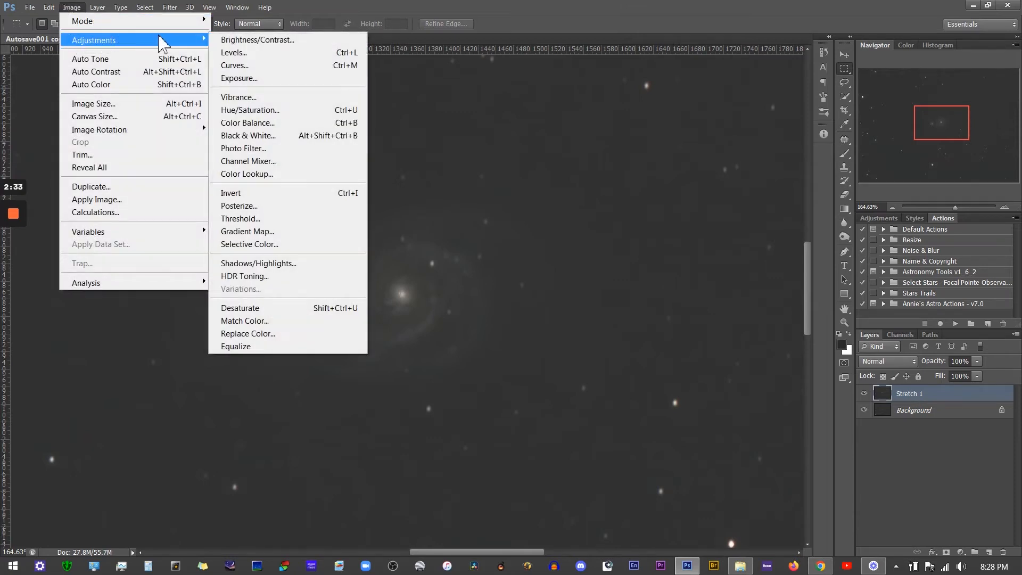
pyautogui.click(253, 50)
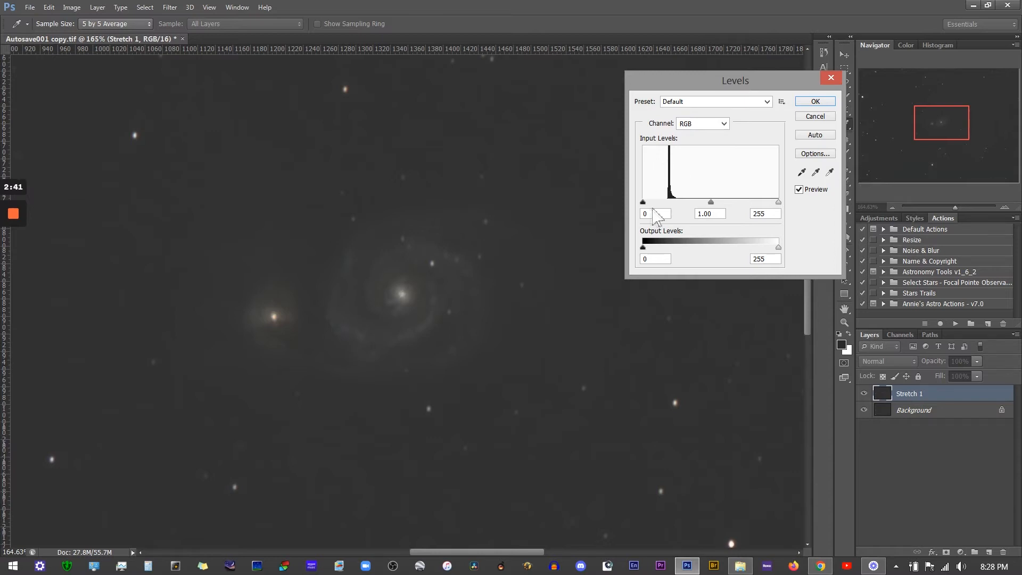
pyautogui.moveTo(644, 203); pyautogui.dragTo(659, 202)
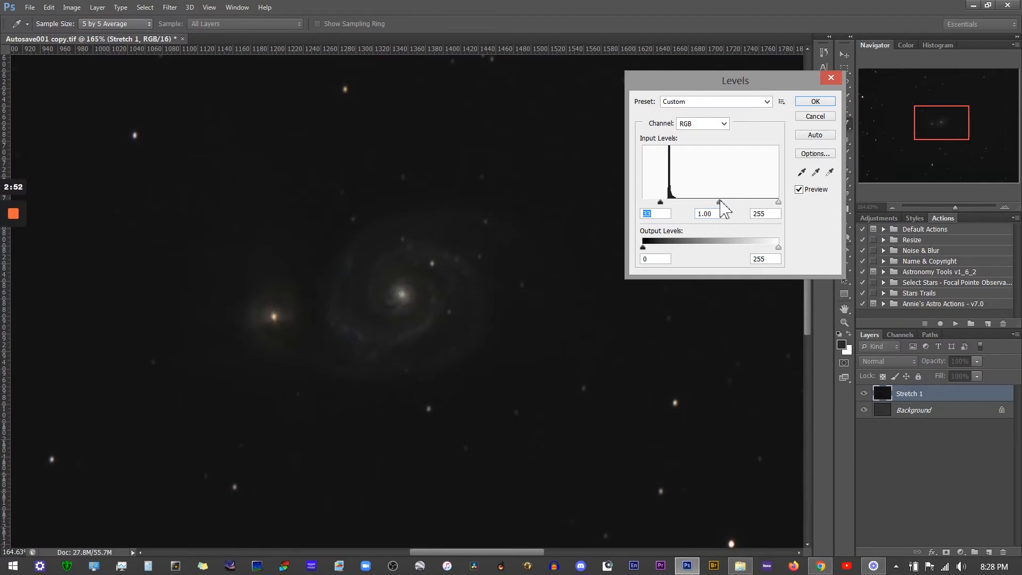
pyautogui.moveTo(719, 202); pyautogui.dragTo(691, 208)
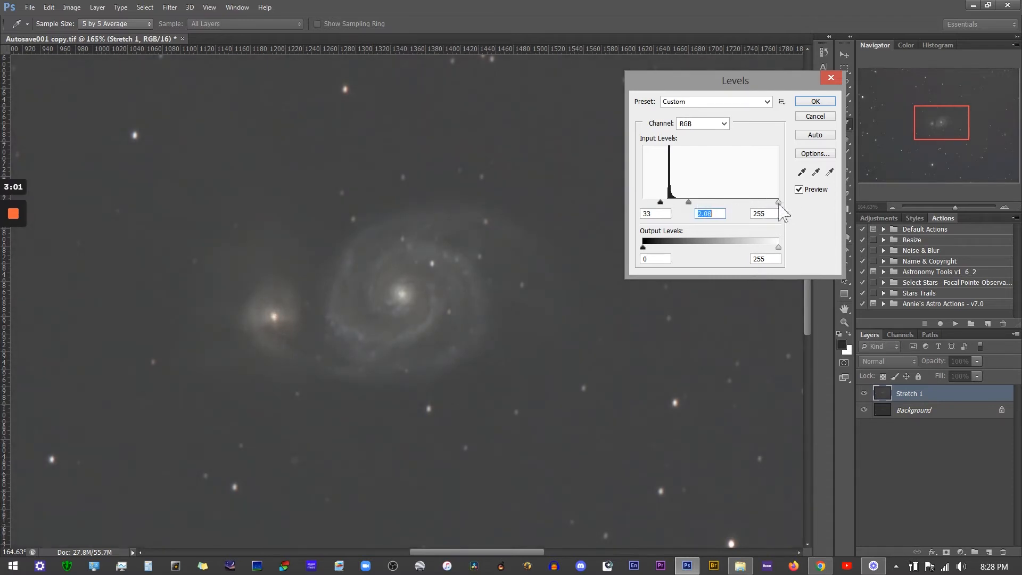
pyautogui.click(777, 201)
pyautogui.moveTo(778, 202); pyautogui.dragTo(753, 201)
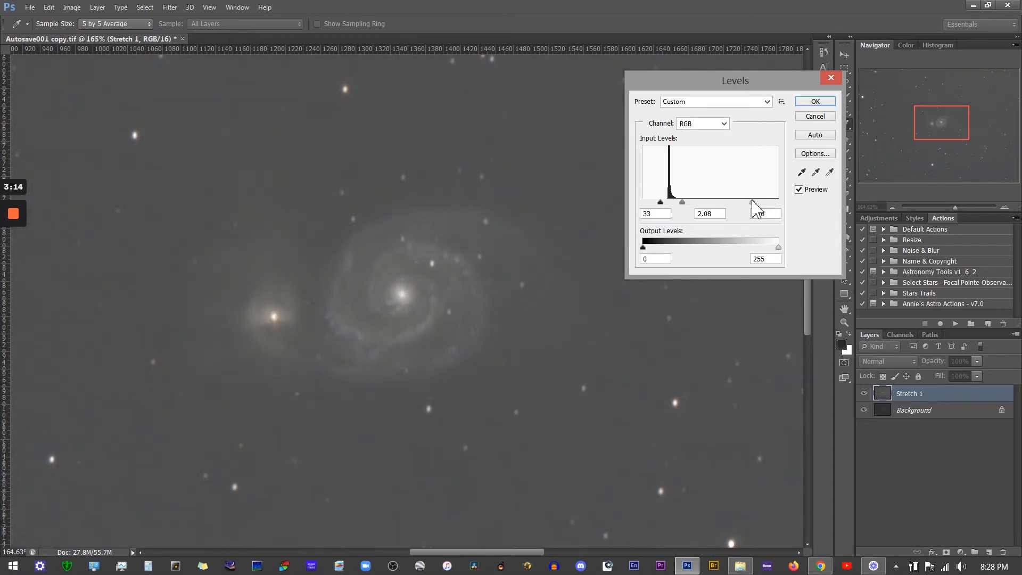
pyautogui.moveTo(752, 201); pyautogui.dragTo(752, 202)
# Compare the galaxies with the Levels preview on and off, and discard the Levels adjustment.
pyautogui.click(798, 190)
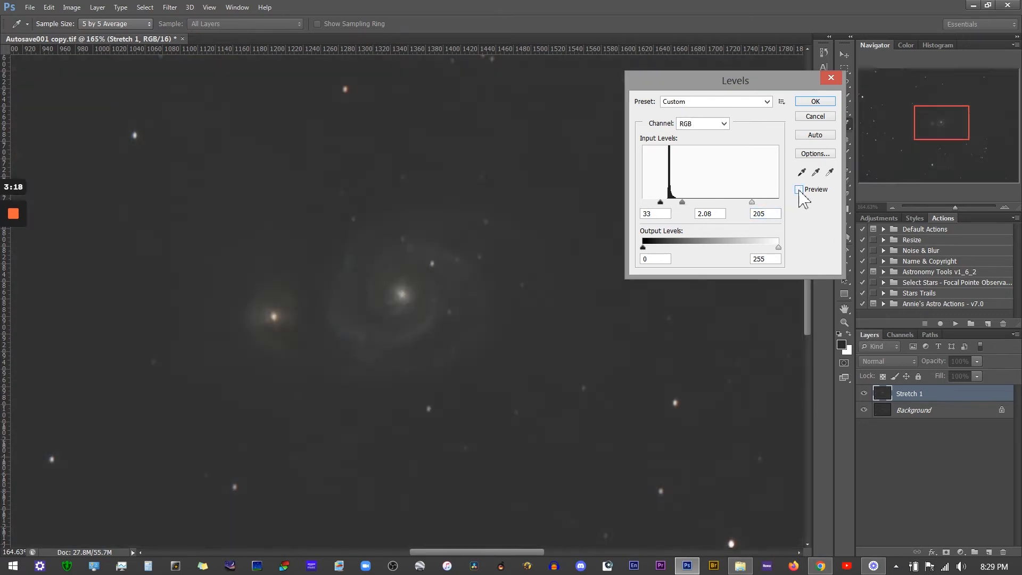
pyautogui.click(799, 190)
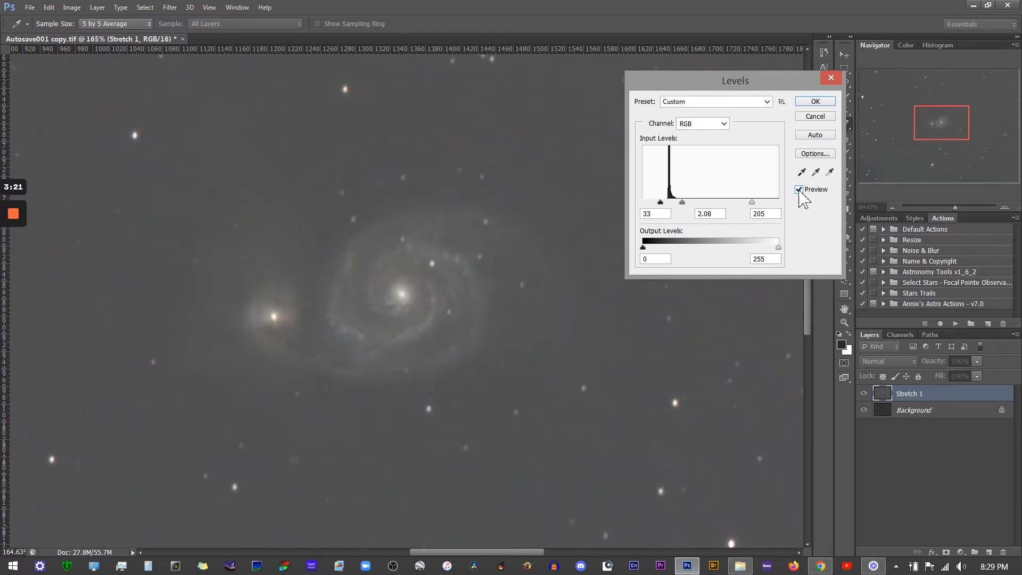
pyautogui.click(799, 190)
pyautogui.click(799, 190)
pyautogui.click(814, 116)
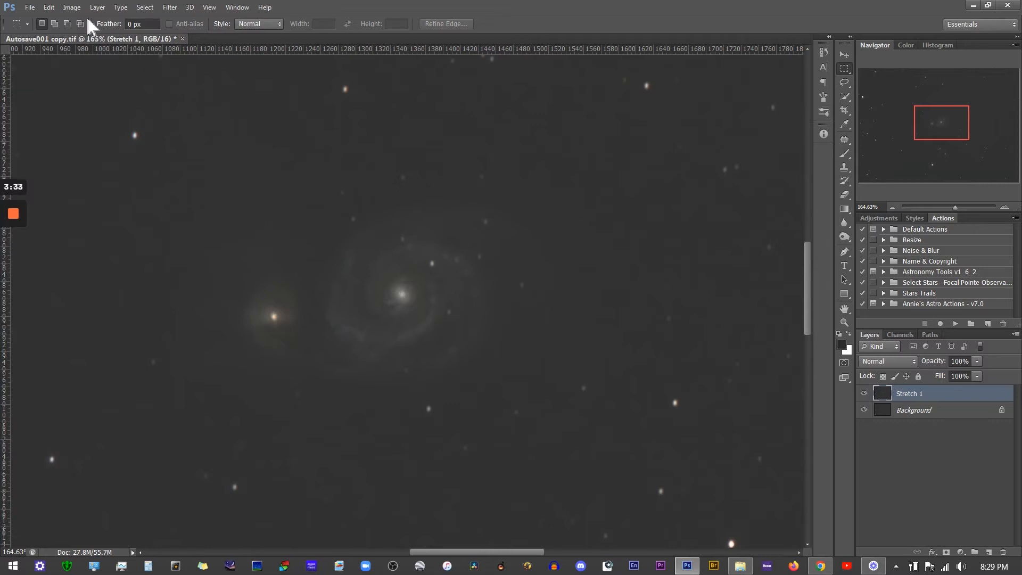
# Apply the Equalize adjustment to the Stretch 1 layer and inspect the whole image.
pyautogui.click(72, 8)
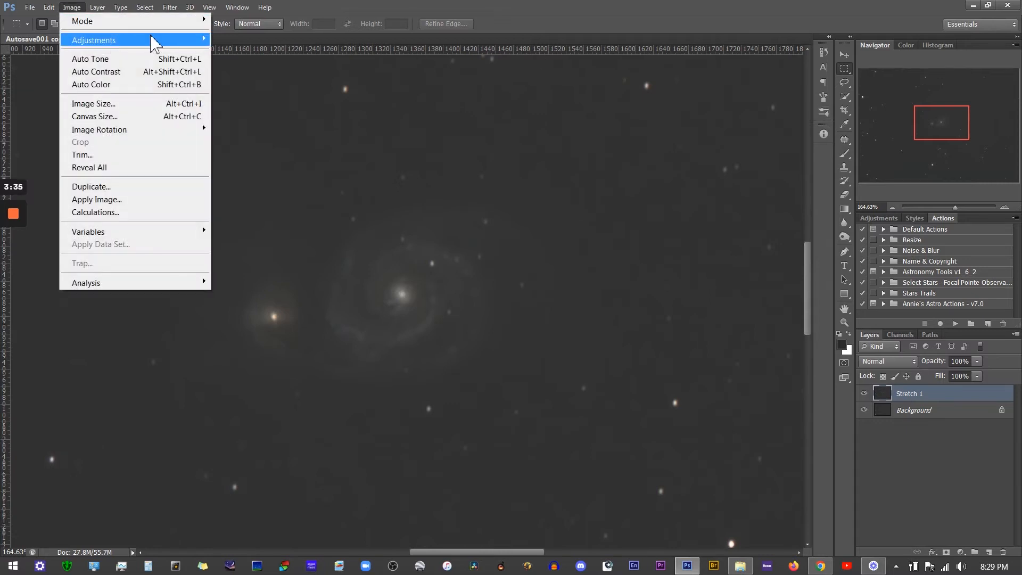
pyautogui.moveTo(151, 39)
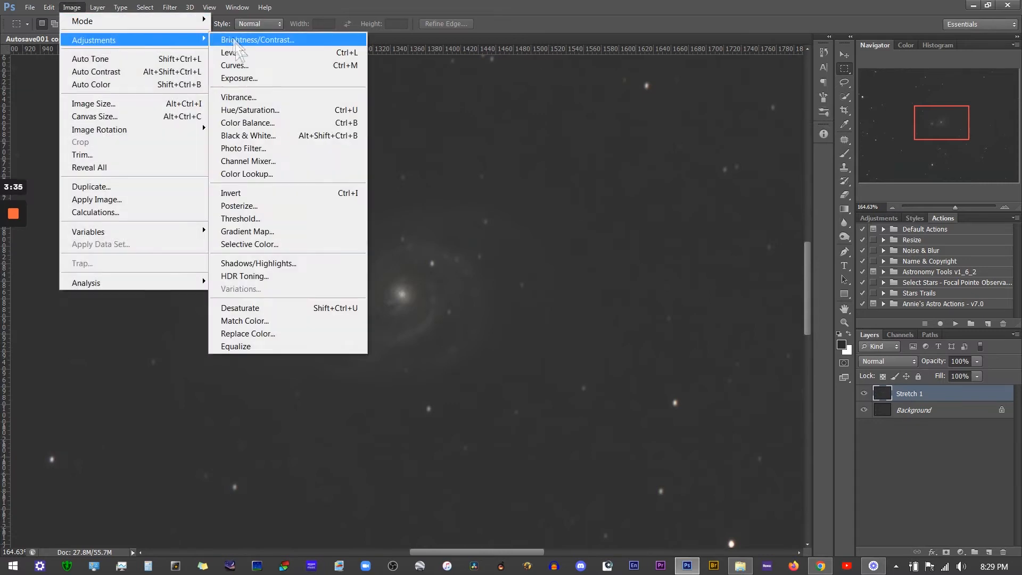
pyautogui.click(235, 346)
pyautogui.scroll(-3, 367, 319)
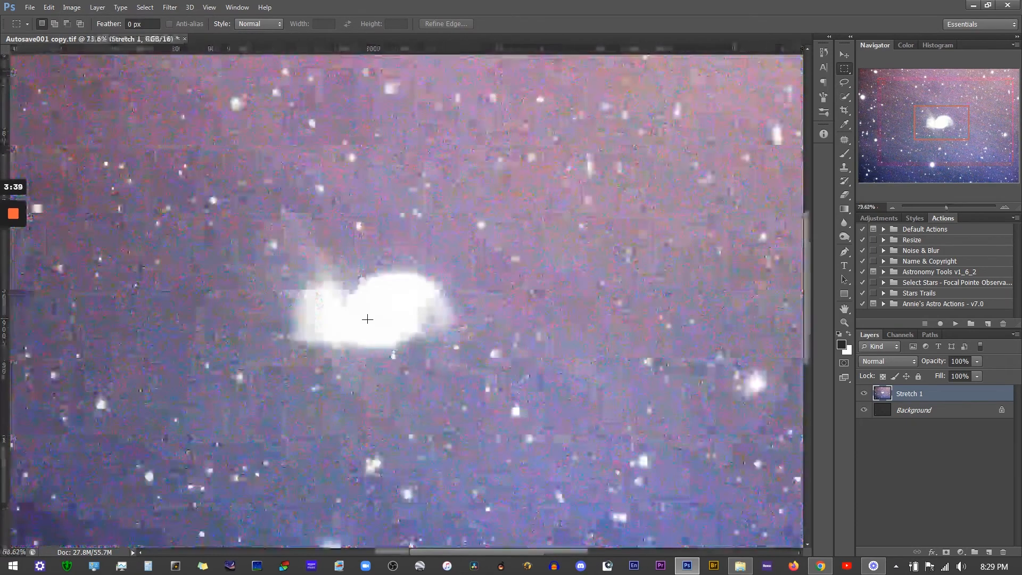
pyautogui.scroll(-2, 367, 318)
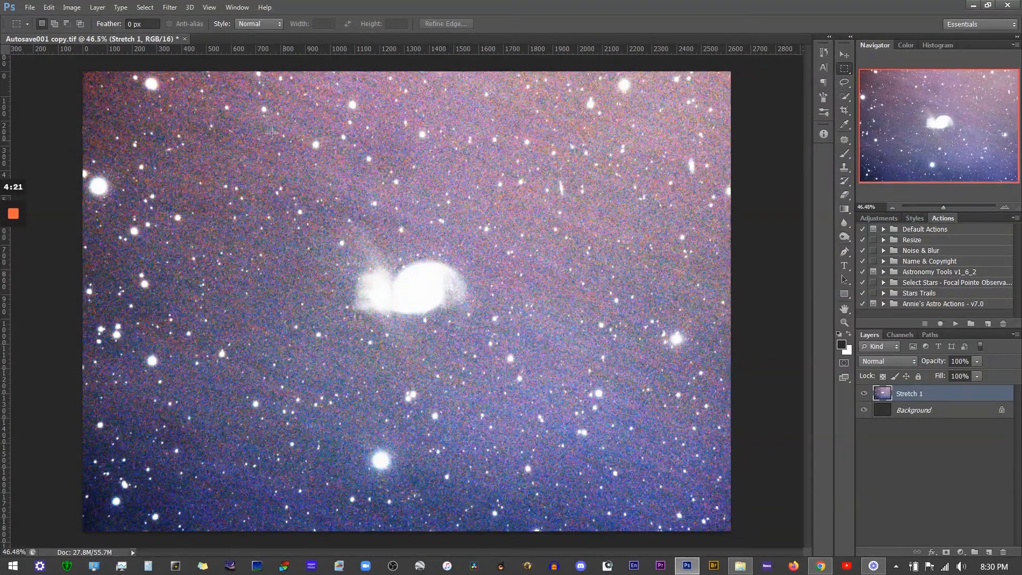
# Fade the Equalize effect on the Stretch 1 layer using Overlay mode at 41% opacity.
pyautogui.click(48, 8)
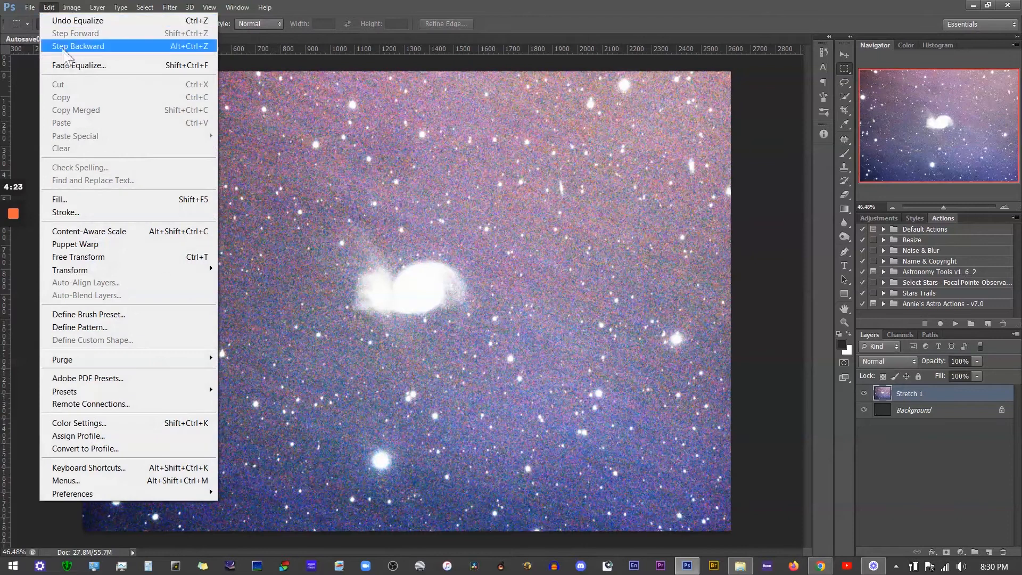
pyautogui.click(79, 65)
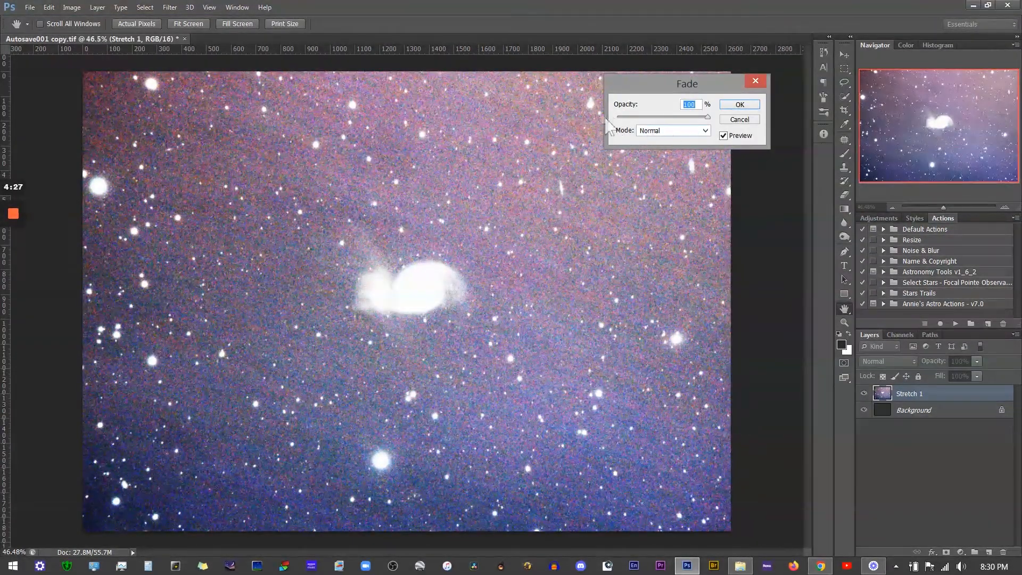
pyautogui.click(704, 130)
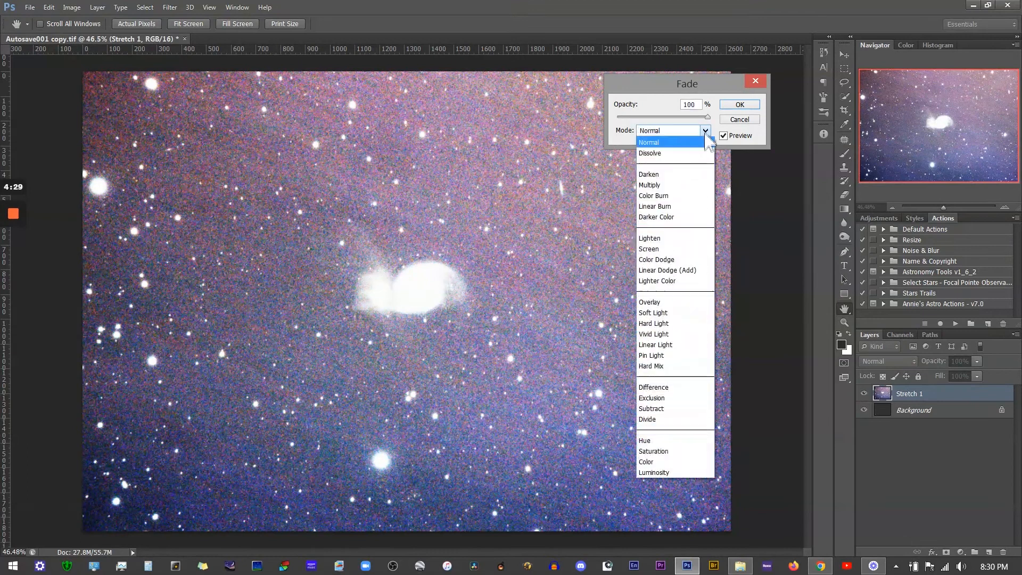
pyautogui.click(655, 301)
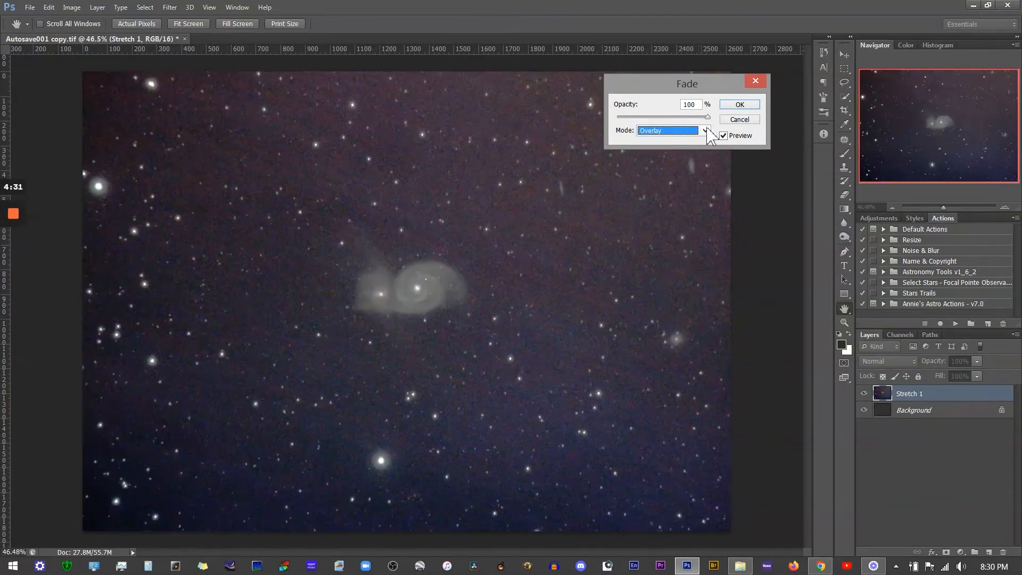
pyautogui.moveTo(708, 118); pyautogui.dragTo(662, 120)
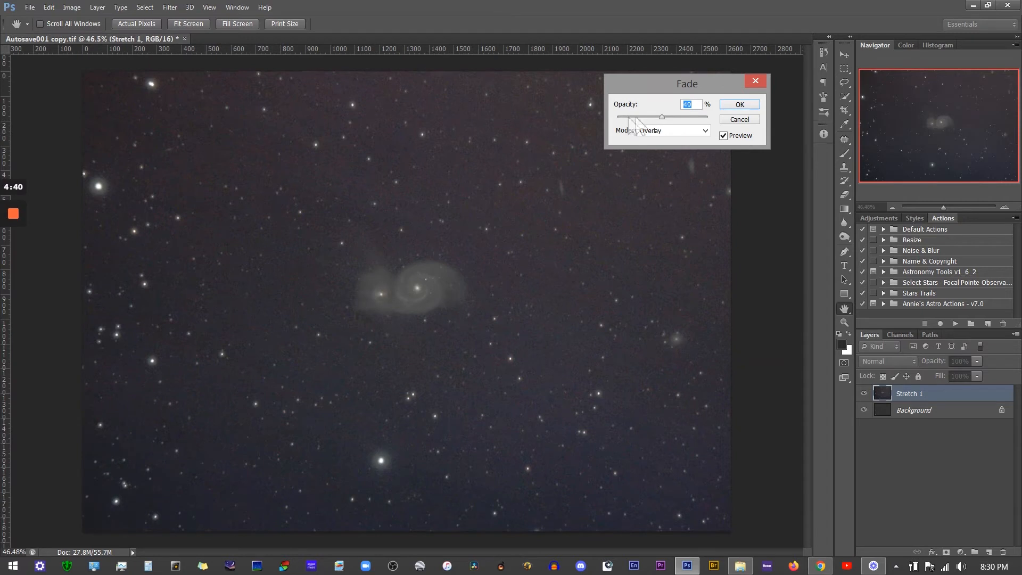
pyautogui.moveTo(662, 117); pyautogui.dragTo(632, 118)
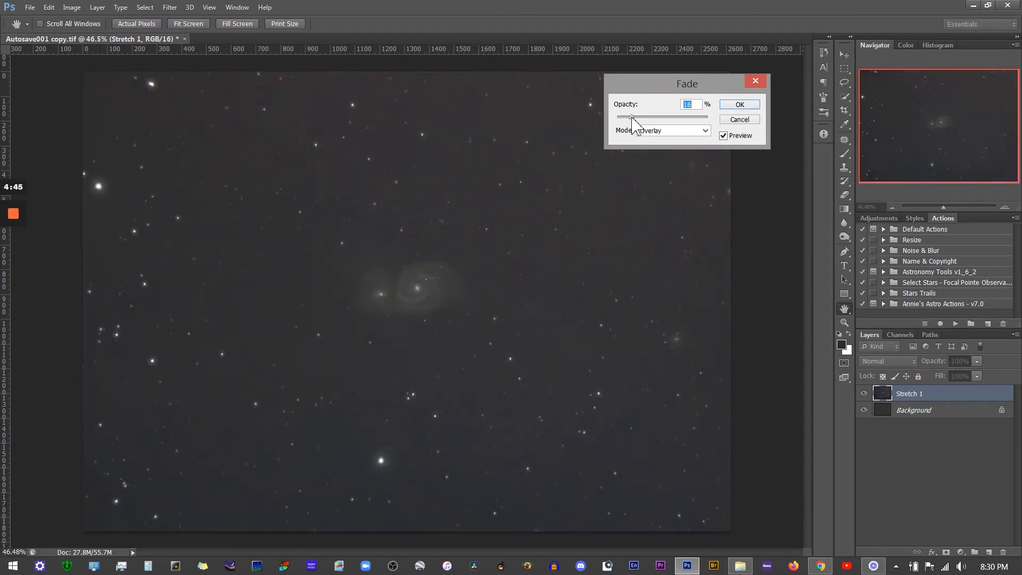
pyautogui.moveTo(633, 118); pyautogui.dragTo(652, 118)
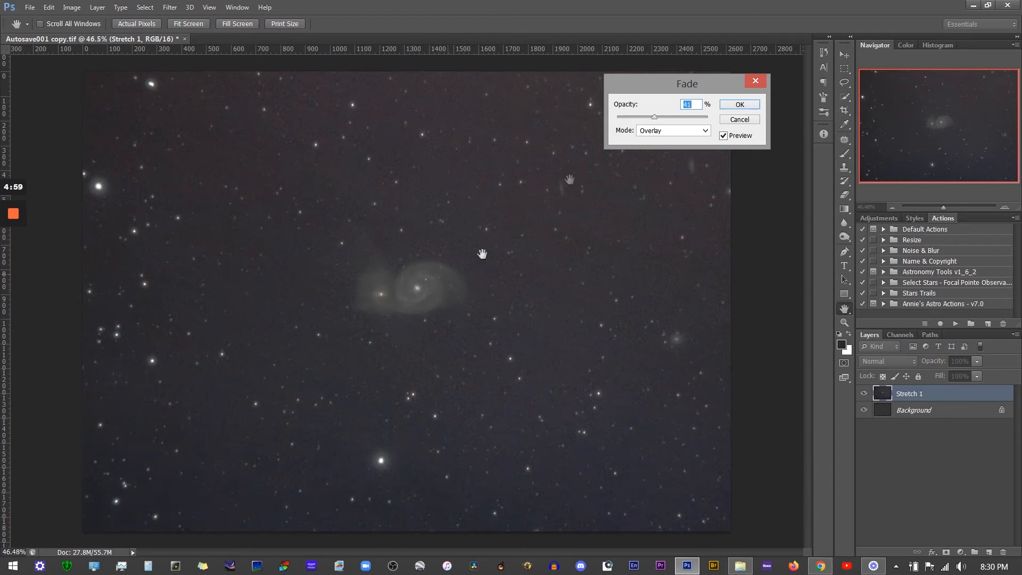
# Compare the image with the Fade preview off and on, apply the fade, and inspect the galaxies up close.
pyautogui.click(724, 136)
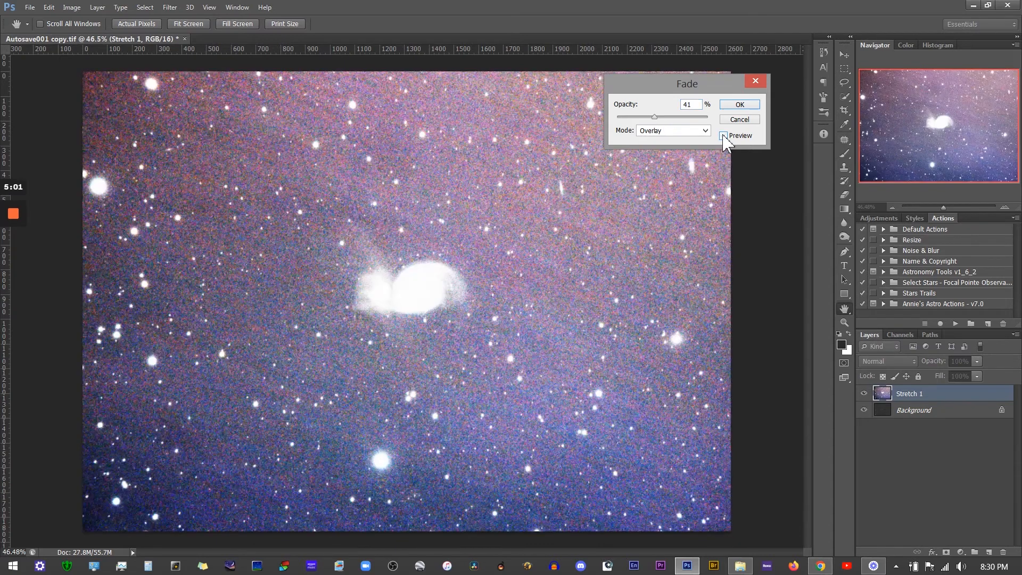
pyautogui.click(723, 136)
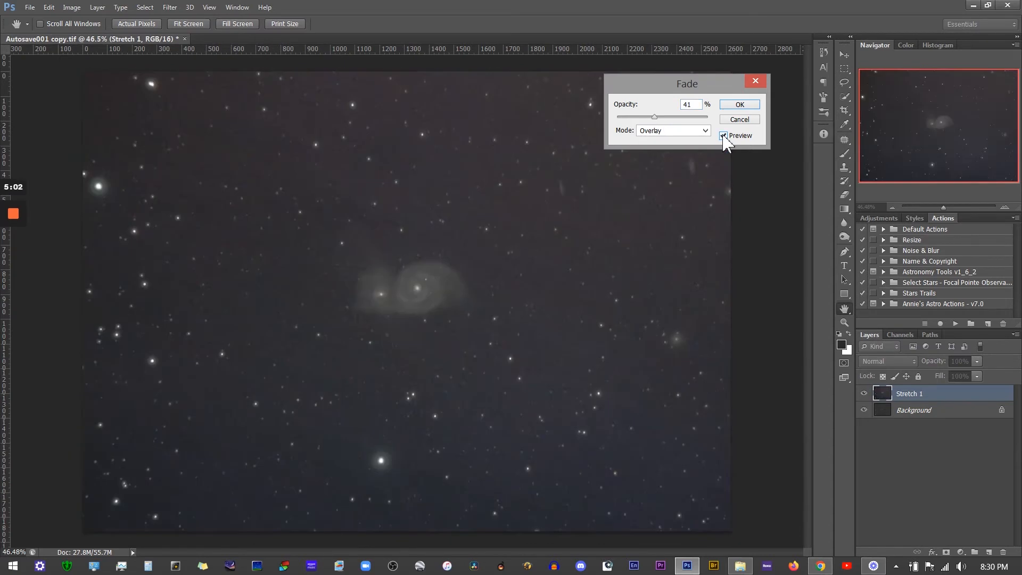
pyautogui.click(738, 105)
pyautogui.press('m')
pyautogui.scroll(2, 423, 283)
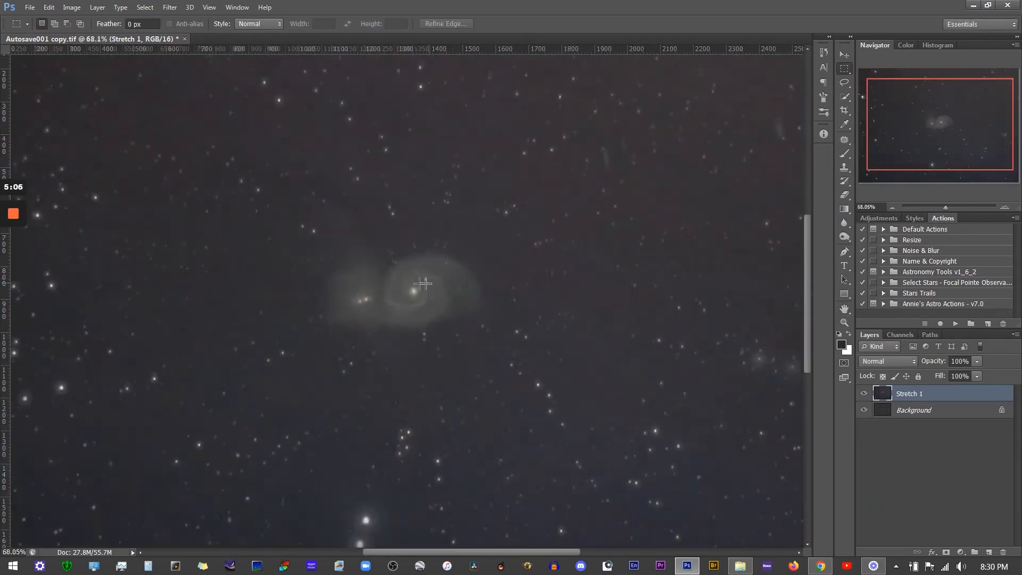
pyautogui.scroll(2, 423, 283)
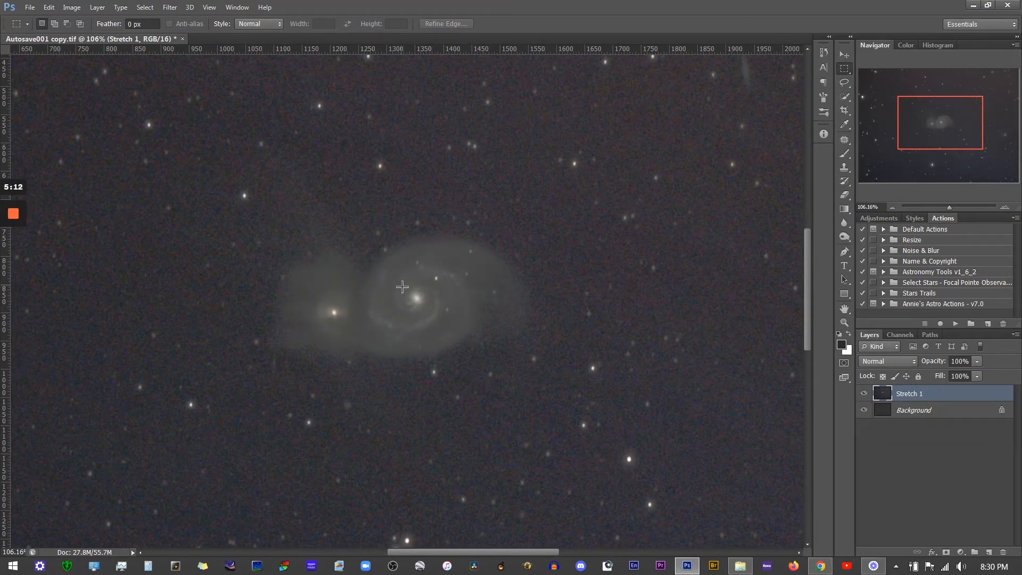
pyautogui.scroll(-4, 434, 282)
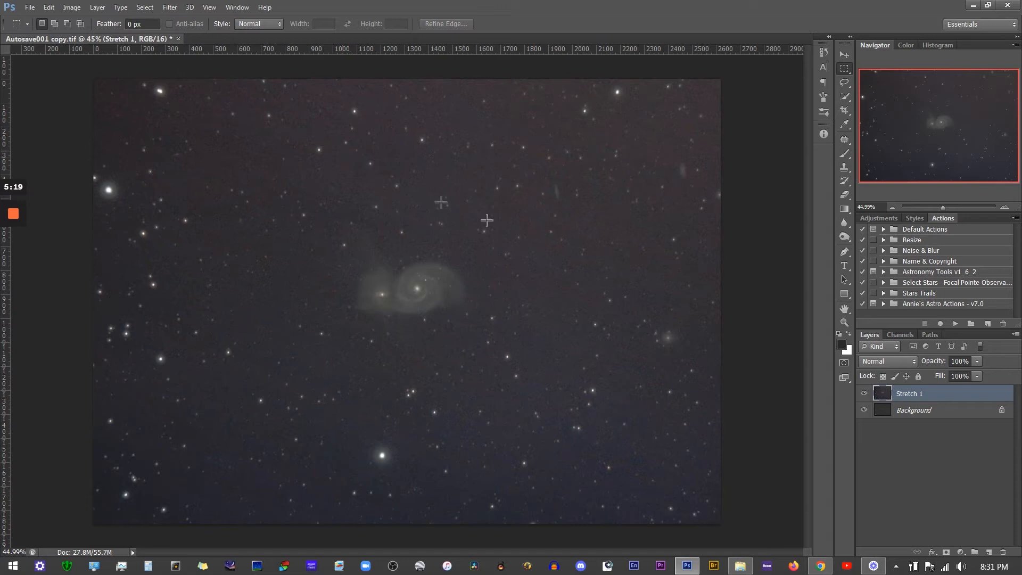
# Open the AstroFlat Pro filter on the Stretch 1 layer and view the galaxy pair at 100% in its preview.
pyautogui.click(171, 8)
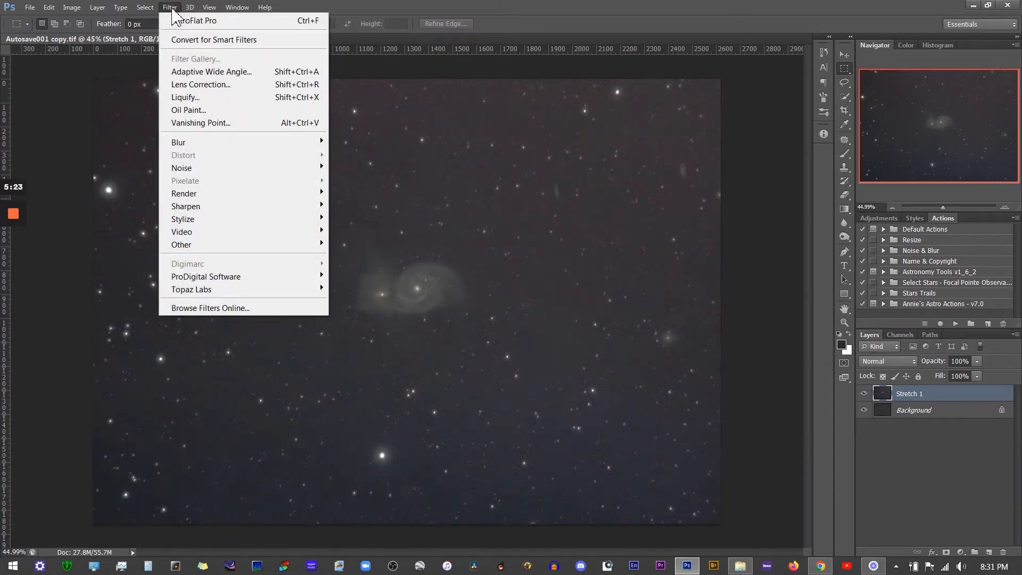
pyautogui.moveTo(242, 277)
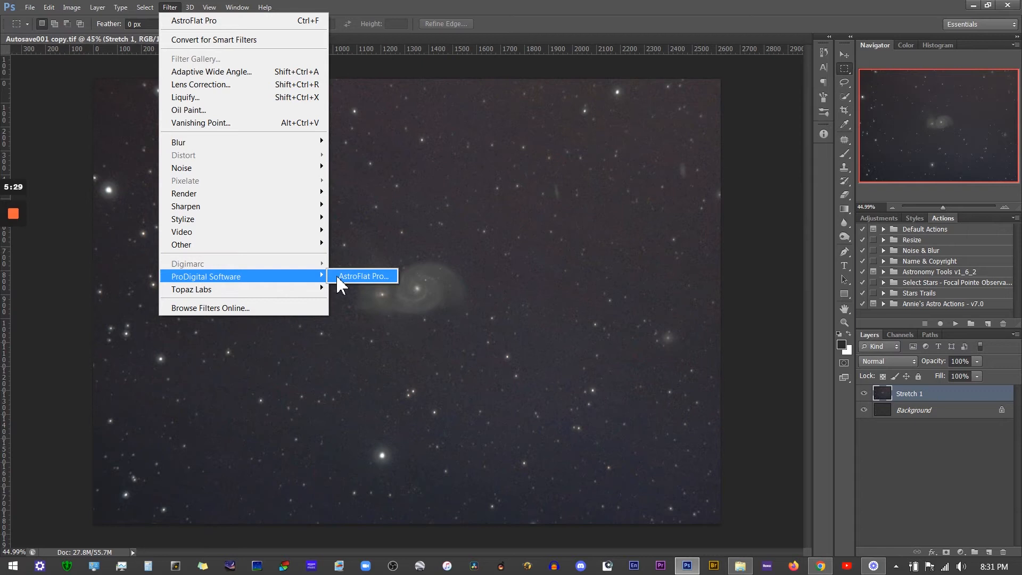
pyautogui.click(363, 276)
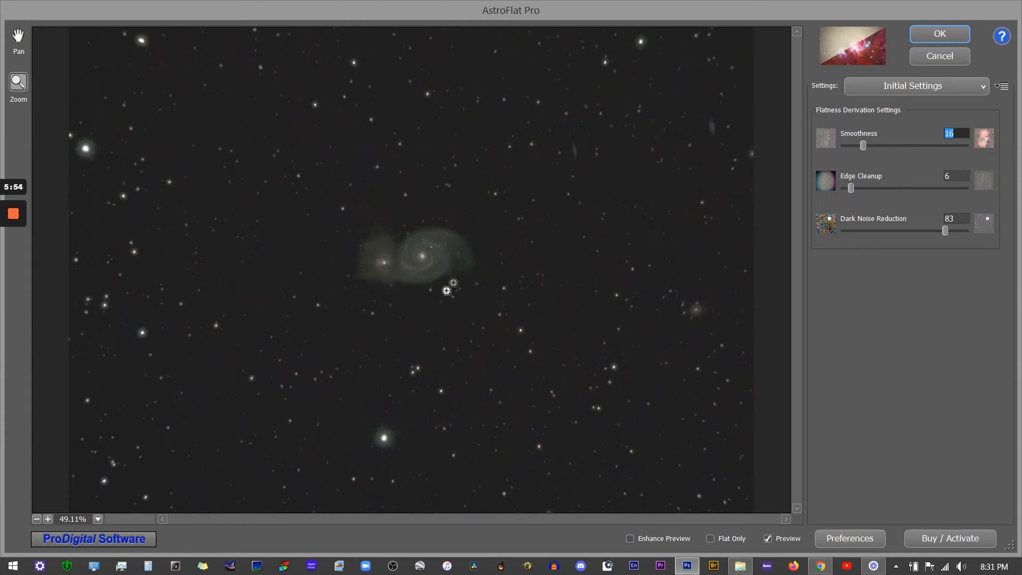
pyautogui.click(36, 518)
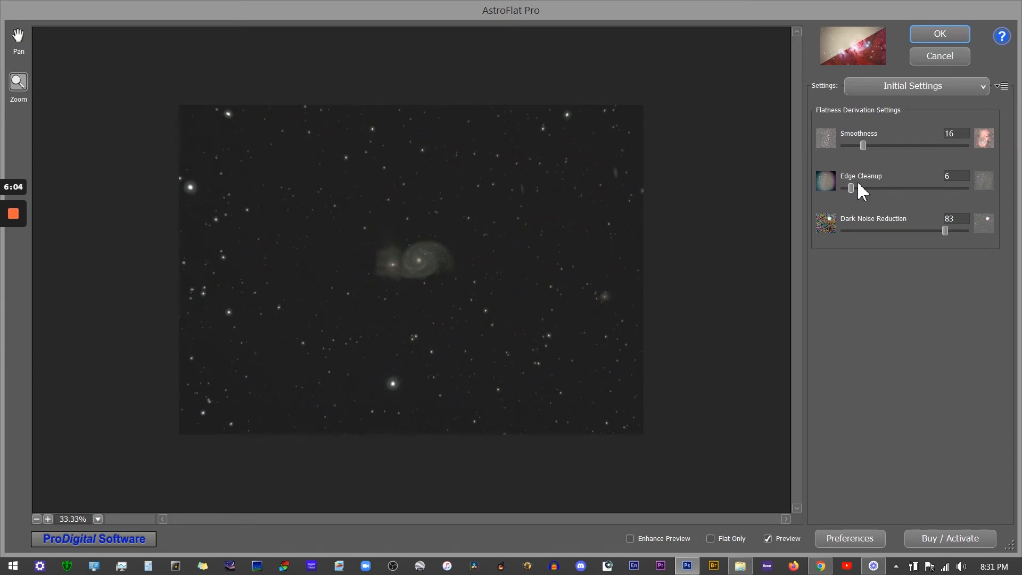
pyautogui.click(410, 263)
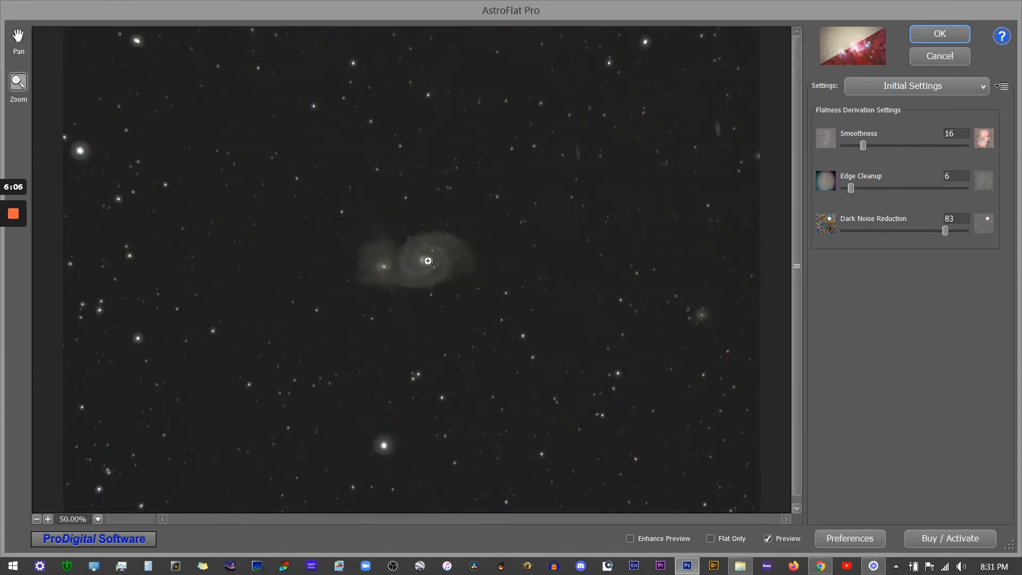
pyautogui.click(421, 264)
pyautogui.click(406, 280)
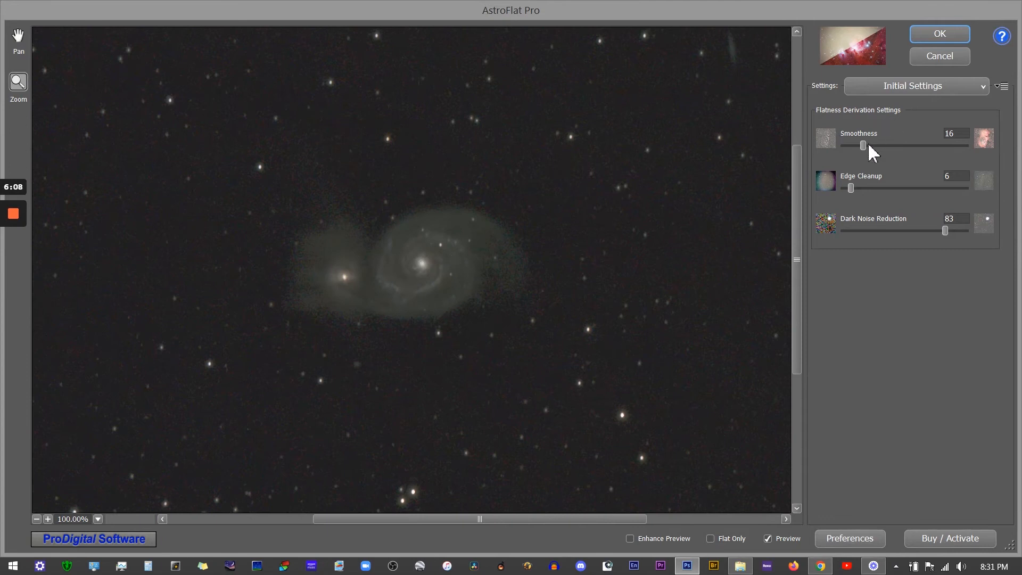
# Try AstroFlat Pro Smoothness values of 8, 13 and 30, with Dark Noise Reduction at 13.
pyautogui.click(864, 143)
pyautogui.moveTo(864, 142); pyautogui.dragTo(854, 142)
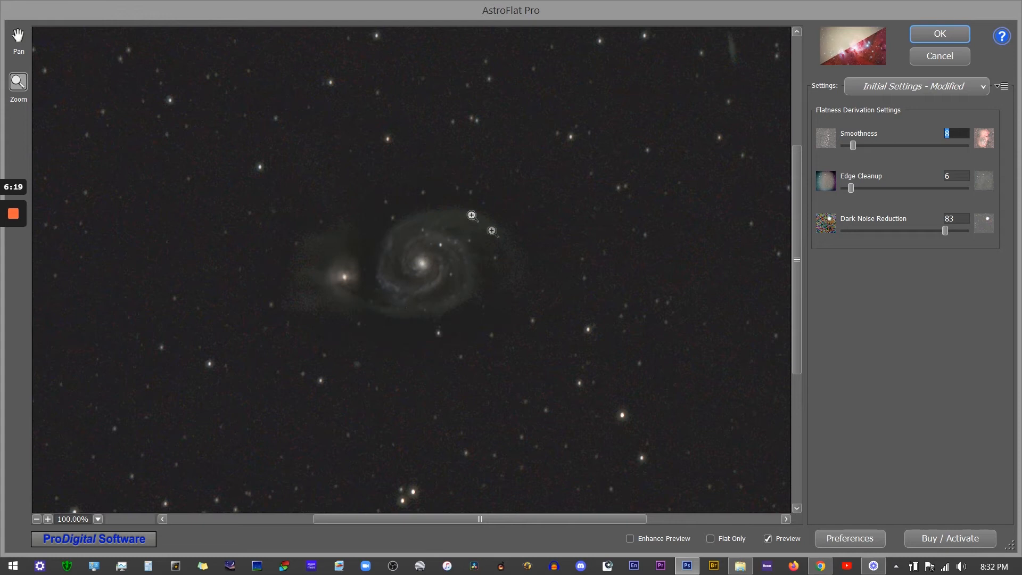
pyautogui.click(856, 145)
pyautogui.moveTo(856, 145); pyautogui.dragTo(857, 145)
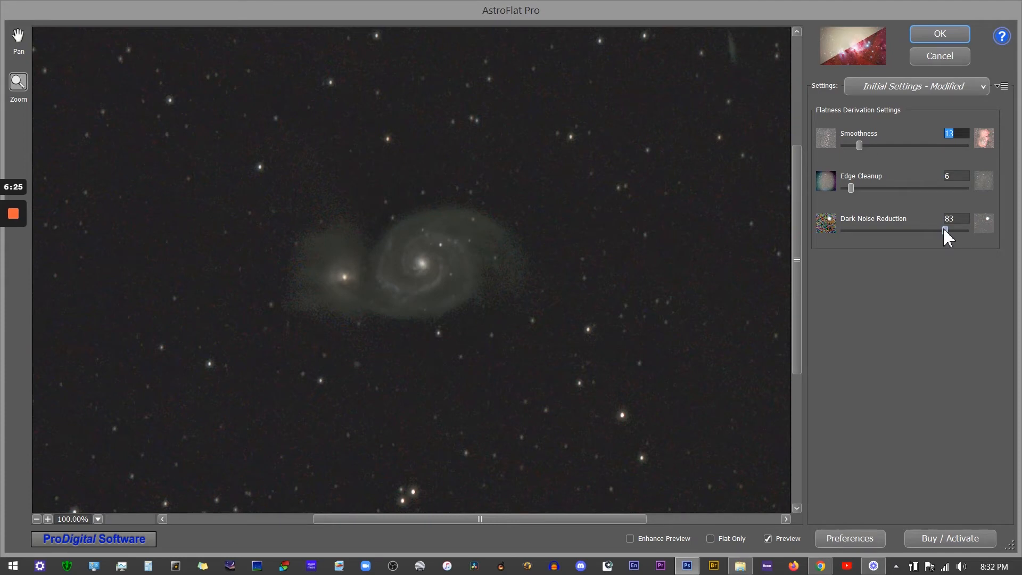
pyautogui.moveTo(945, 231); pyautogui.dragTo(859, 231)
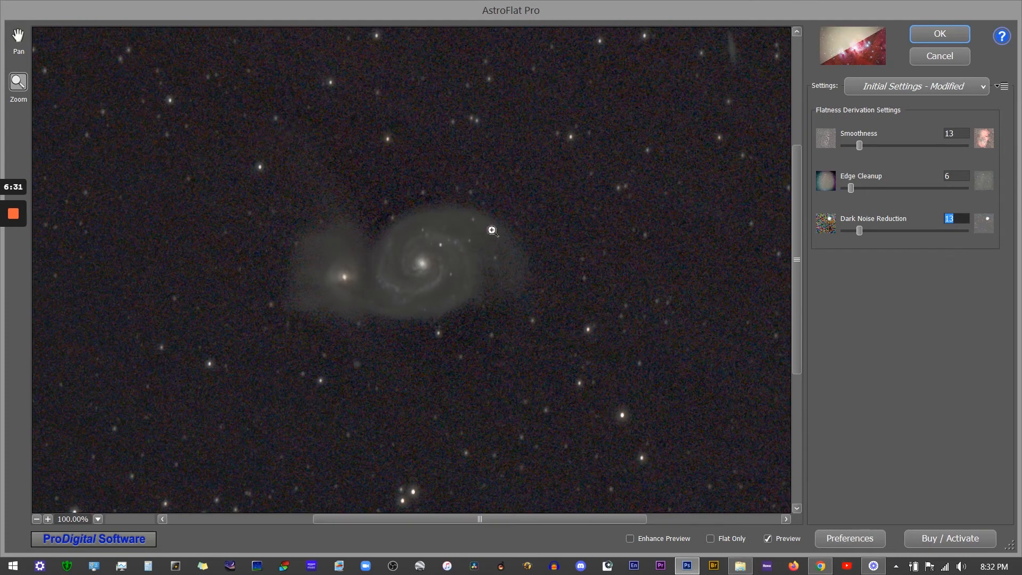
pyautogui.click(860, 145)
pyautogui.moveTo(865, 144); pyautogui.dragTo(880, 144)
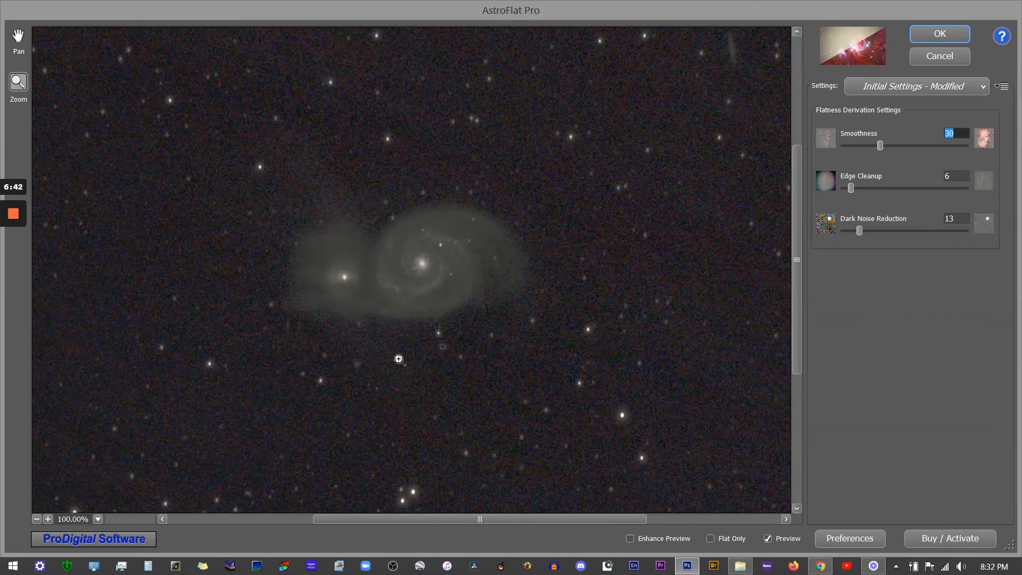
# Set Dark Noise Reduction to 93 and Smoothness to 33, compare the preview off and on, and apply the AstroFlat Pro filter.
pyautogui.moveTo(858, 233); pyautogui.dragTo(944, 235)
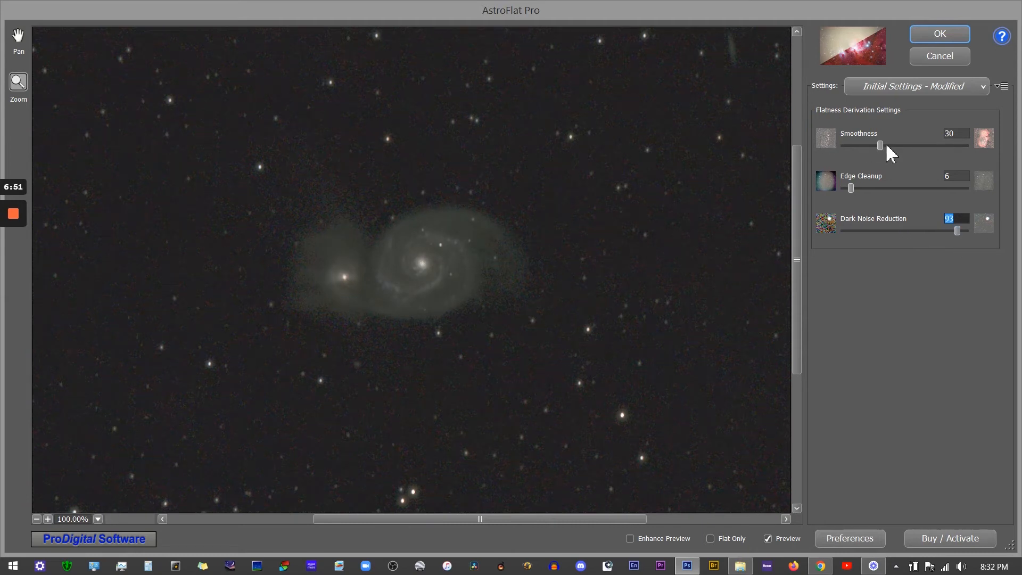
pyautogui.moveTo(880, 145)
pyautogui.mouseDown()
pyautogui.moveTo(896, 145)
pyautogui.moveTo(877, 141)
pyautogui.mouseUp()
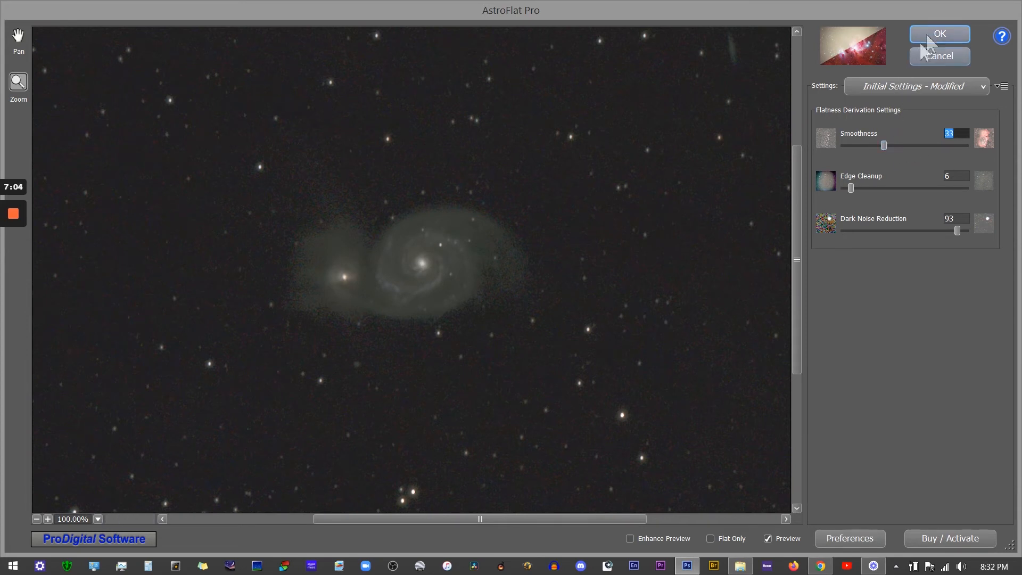
pyautogui.click(767, 538)
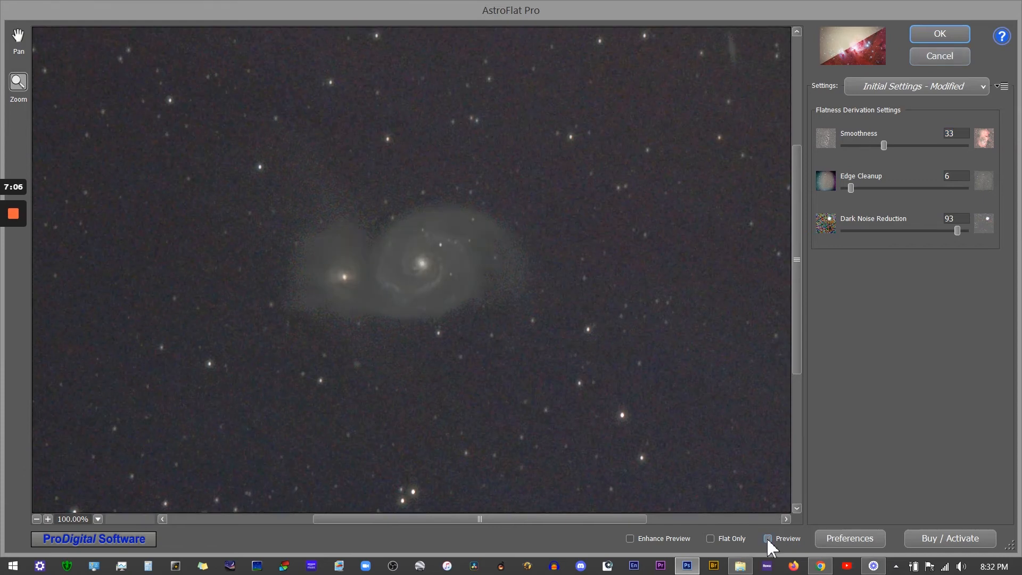
pyautogui.click(766, 538)
pyautogui.click(767, 538)
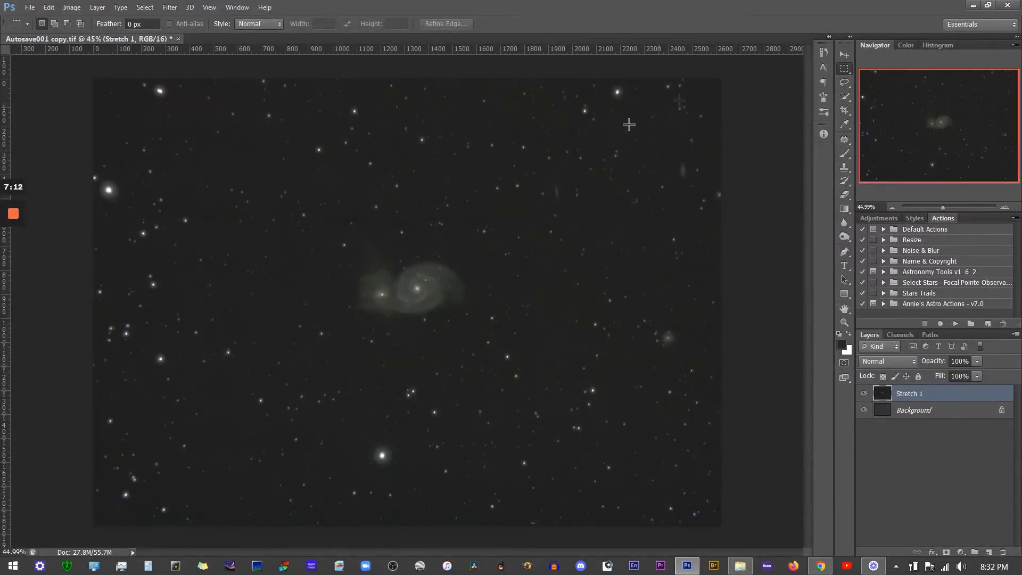
# Apply Levels to the Stretch 1 layer with RGB black input 21, midtone 1.13 and the white input lowered below 242.
pyautogui.scroll(5, 431, 294)
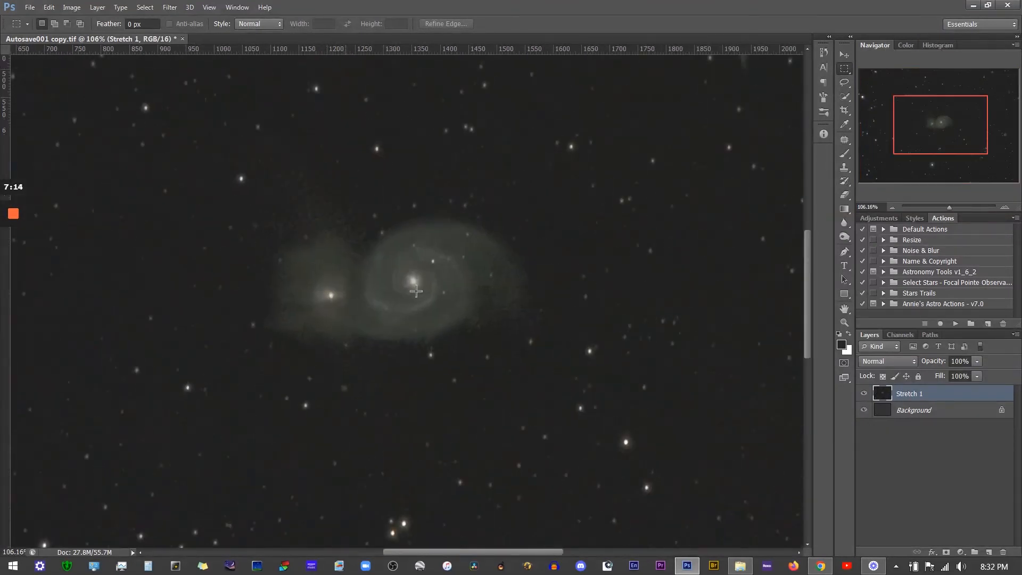
pyautogui.click(73, 7)
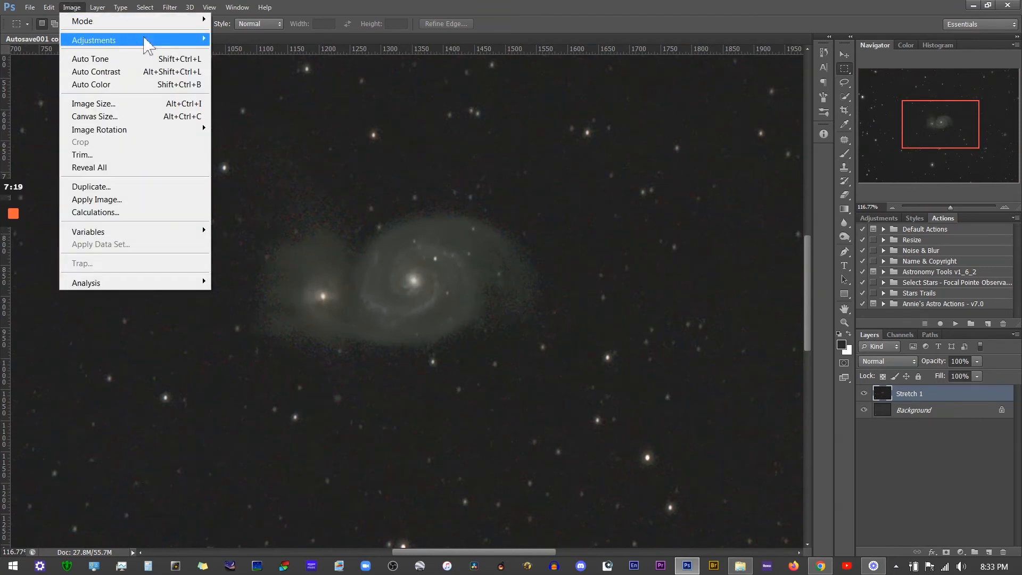
pyautogui.moveTo(144, 41)
pyautogui.click(250, 58)
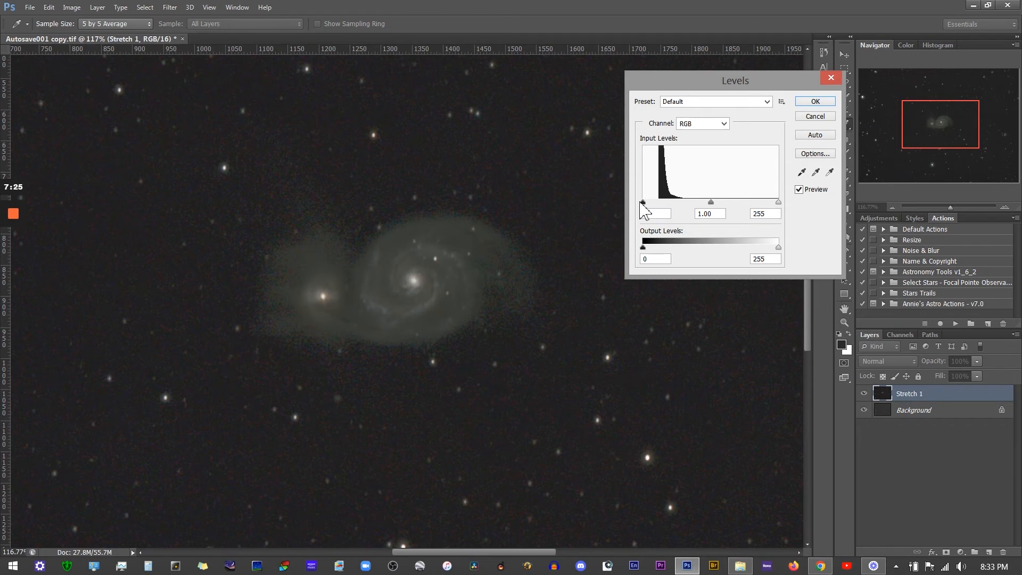
pyautogui.moveTo(642, 203); pyautogui.dragTo(711, 204)
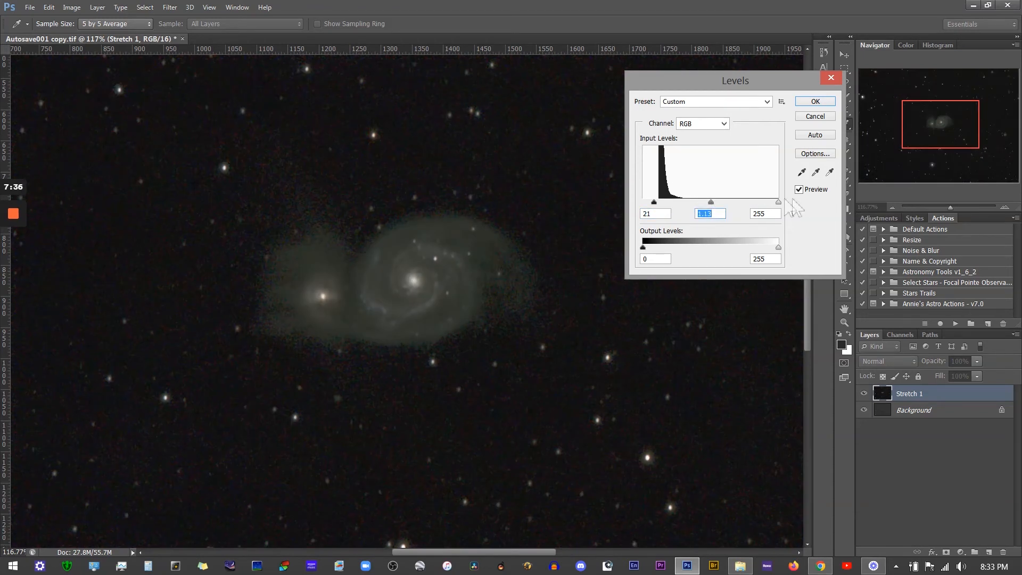
pyautogui.moveTo(776, 202); pyautogui.dragTo(771, 203)
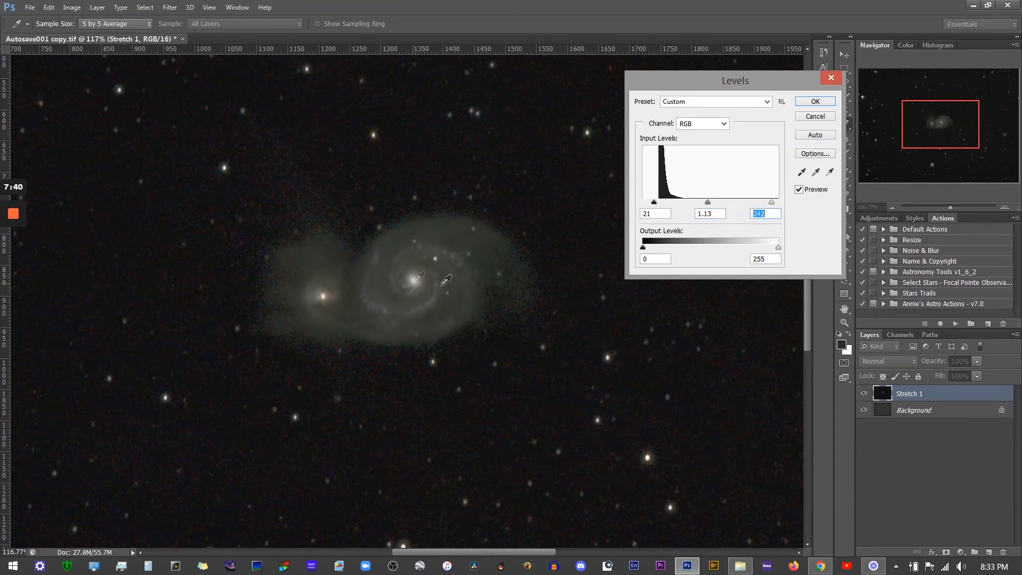
pyautogui.moveTo(771, 203); pyautogui.dragTo(764, 202)
pyautogui.click(807, 102)
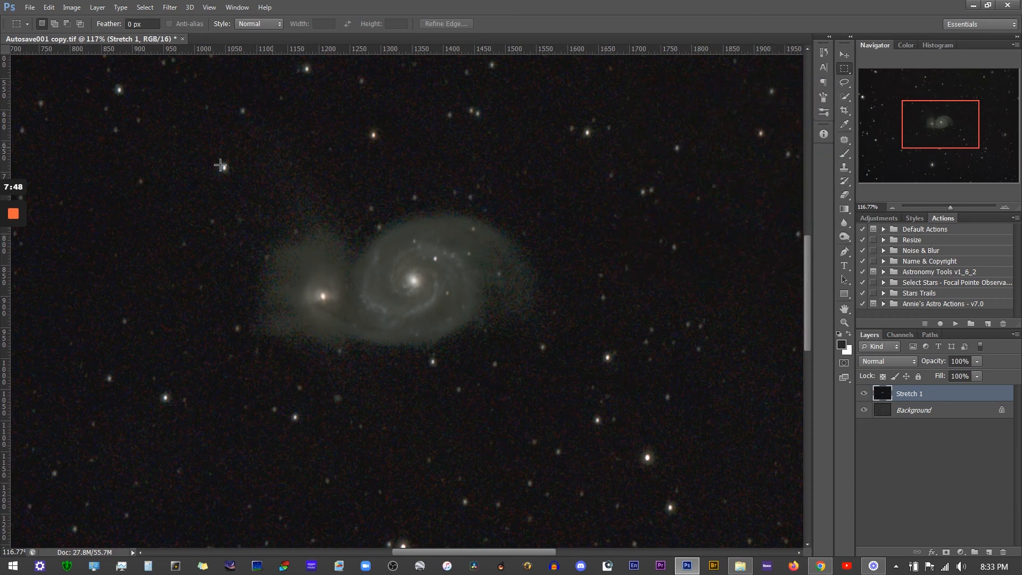
# Apply Levels to the Stretch 1 layer with RGB black input 7 and midtone 0.83.
pyautogui.click(70, 7)
pyautogui.moveTo(207, 40)
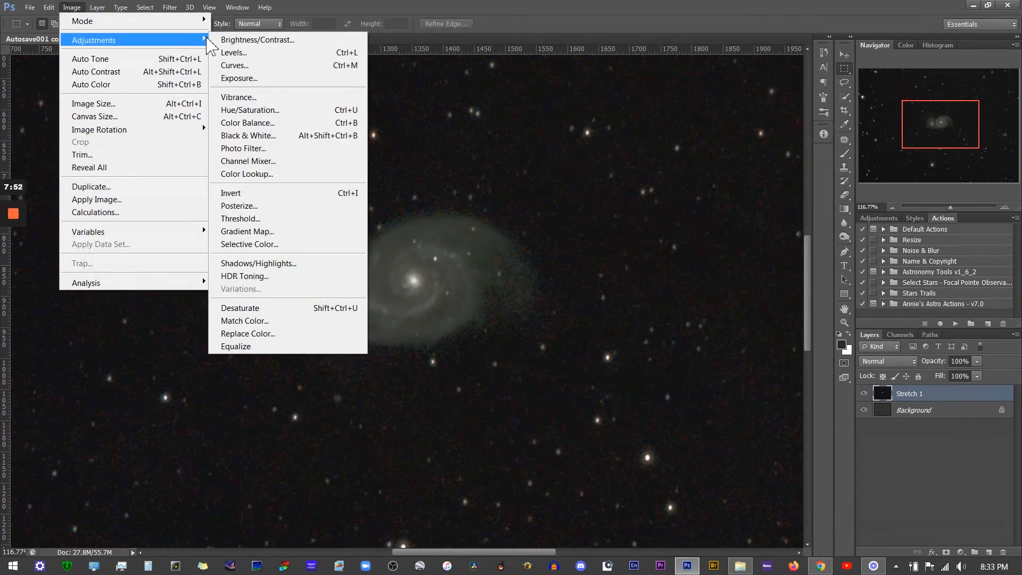
pyautogui.click(234, 52)
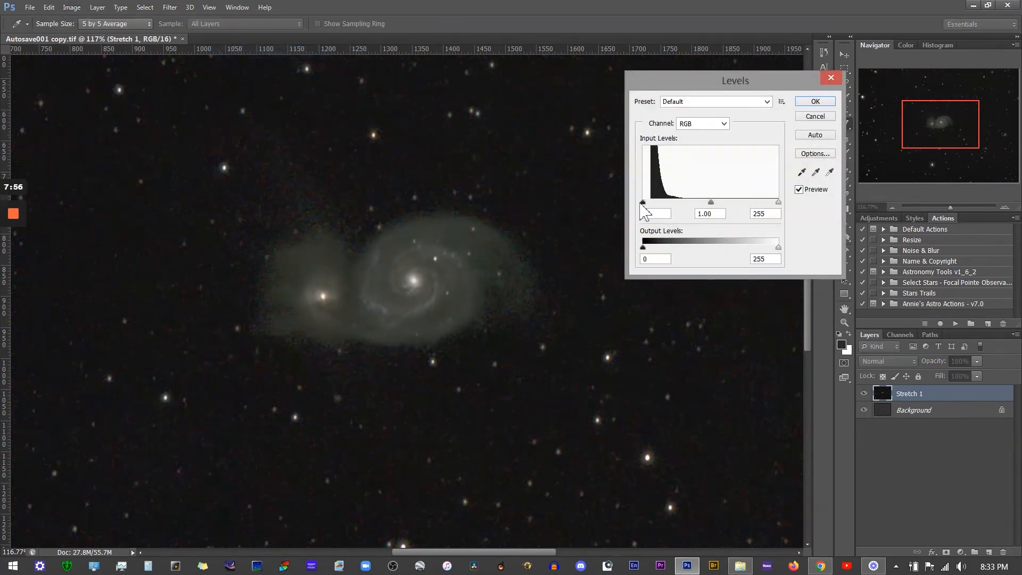
pyautogui.moveTo(642, 203); pyautogui.dragTo(647, 203)
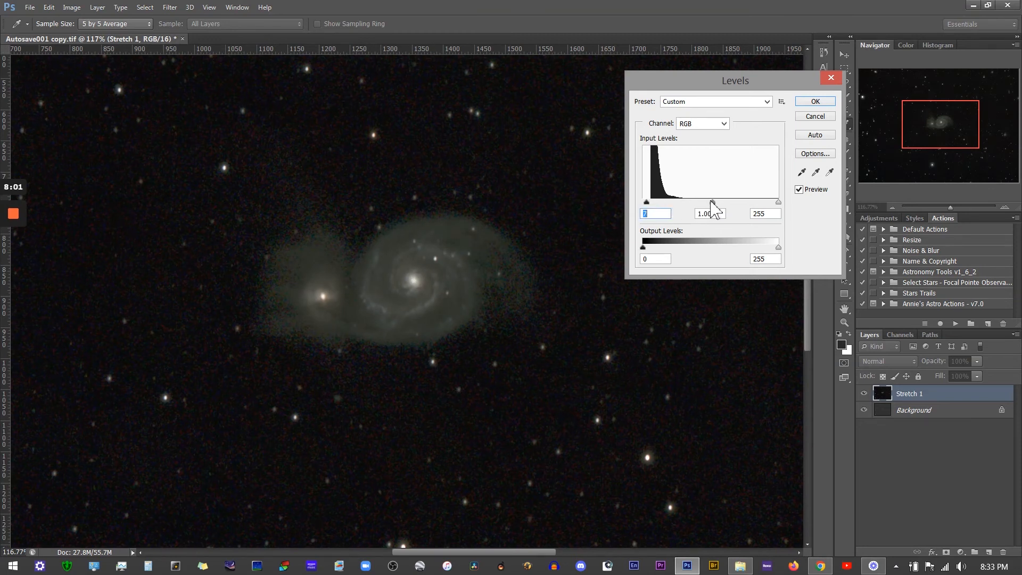
pyautogui.moveTo(712, 202); pyautogui.dragTo(721, 202)
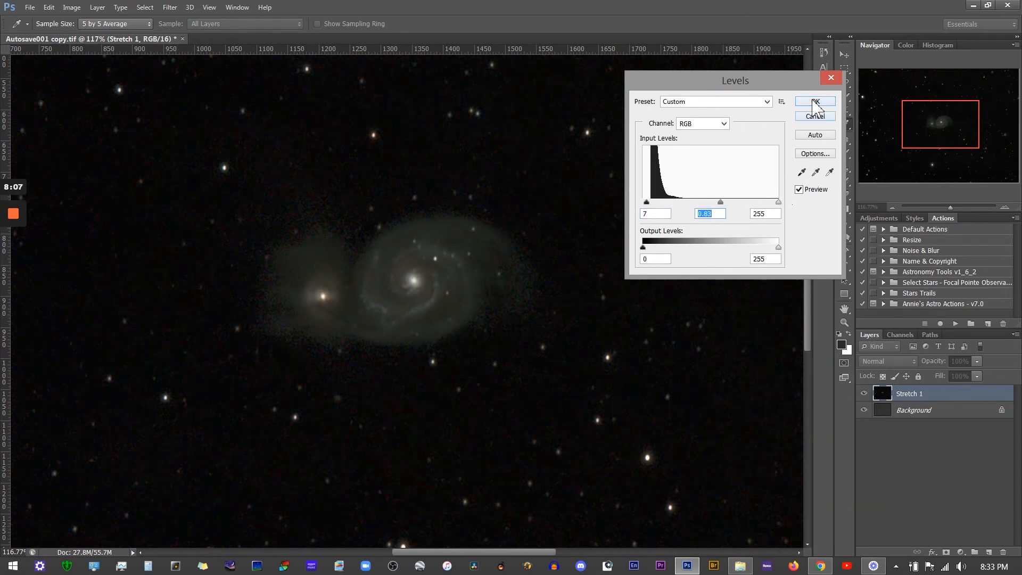
pyautogui.click(814, 101)
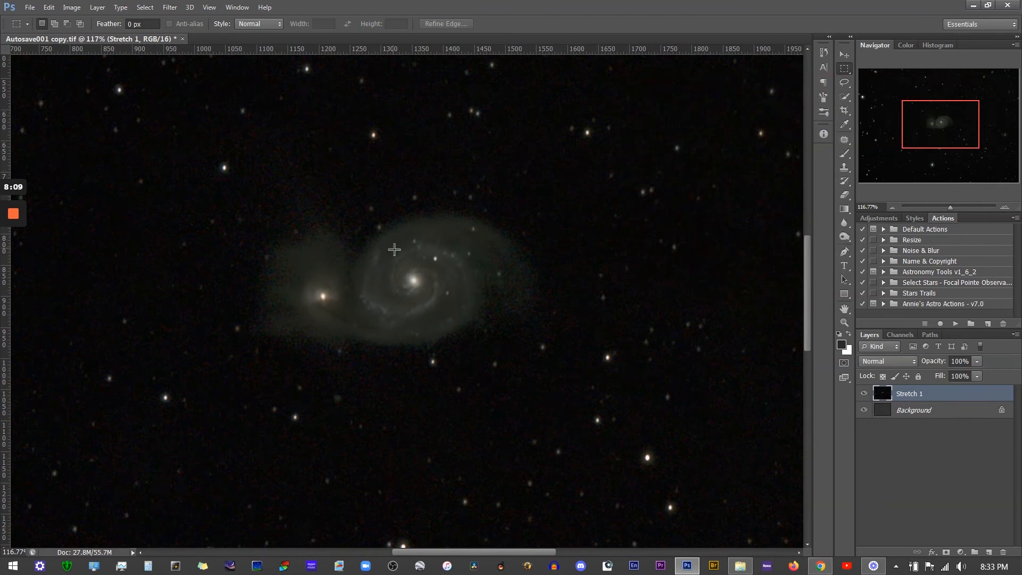
# Inspect the galaxy pair and the full frame, and revert the image to its Duplicate Layer history state.
pyautogui.scroll(3, 393, 249)
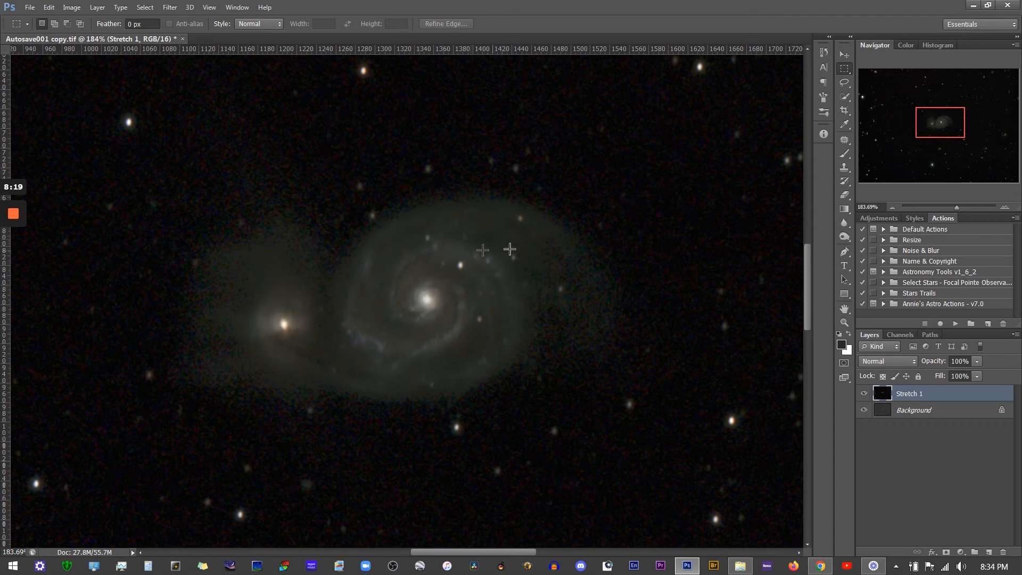
pyautogui.scroll(-5, 463, 236)
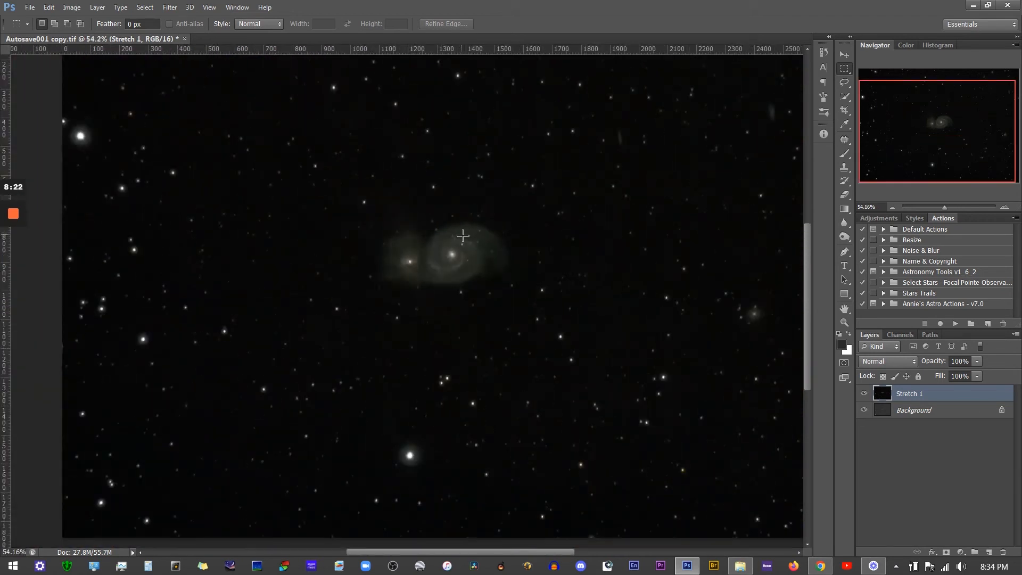
pyautogui.scroll(1, 462, 235)
pyautogui.scroll(-3, 462, 235)
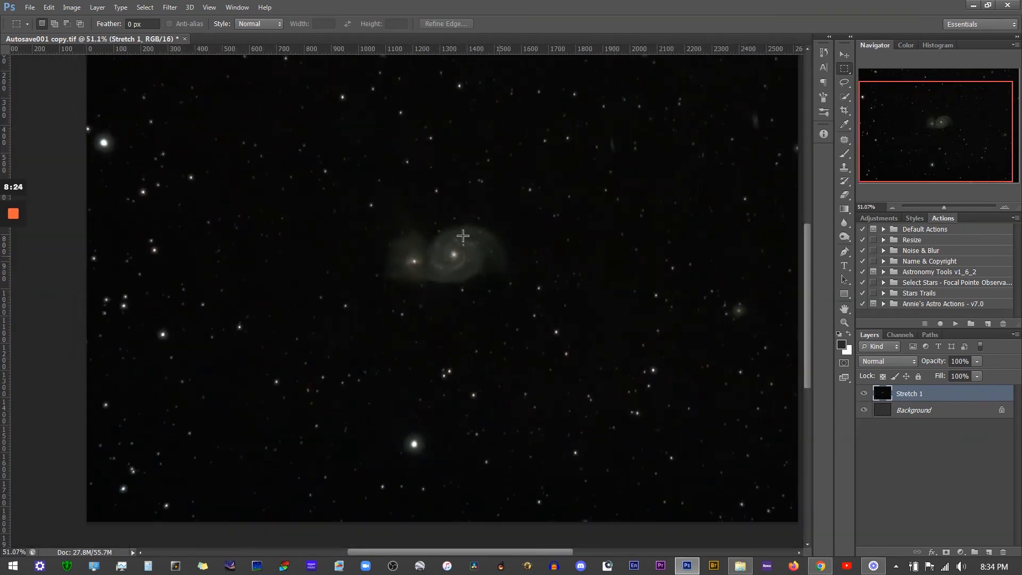
pyautogui.scroll(2, 463, 235)
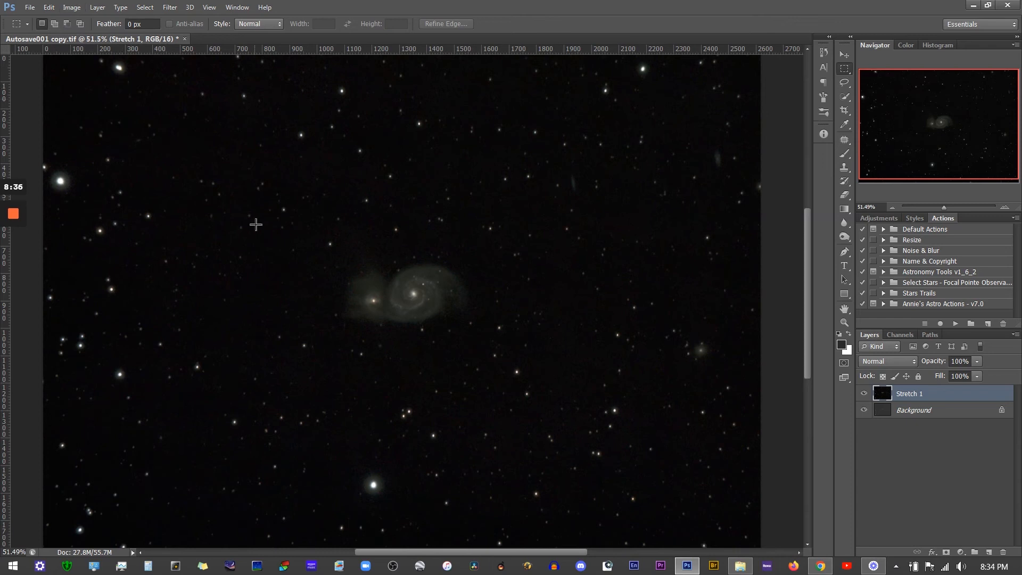
pyautogui.scroll(-1, 327, 237)
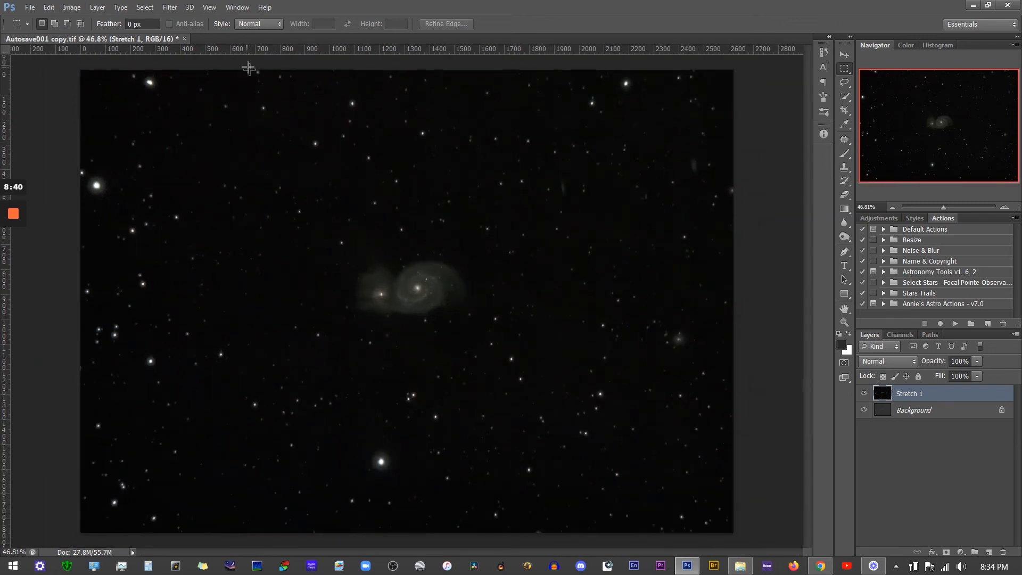
pyautogui.click(824, 53)
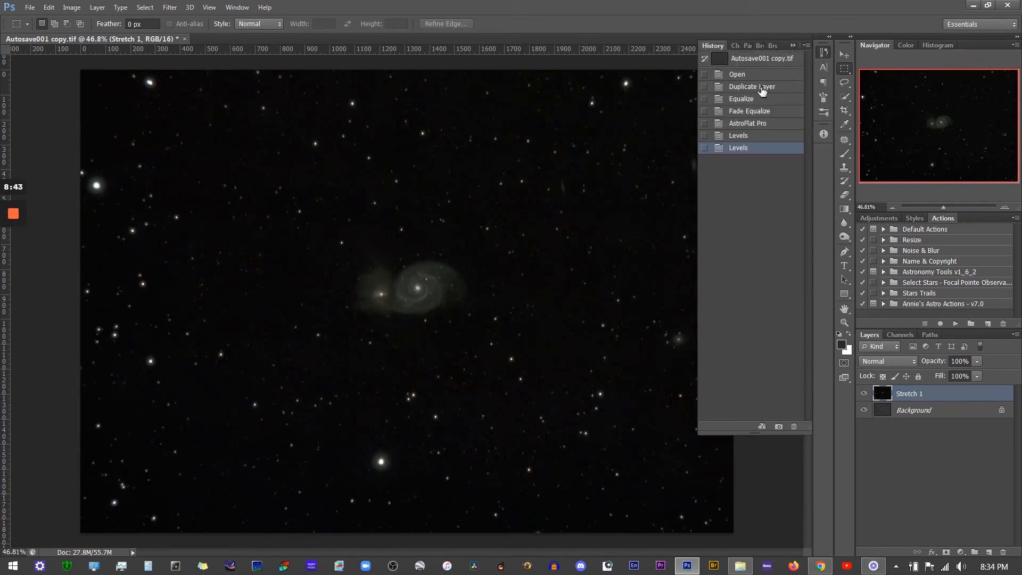
pyautogui.click(762, 88)
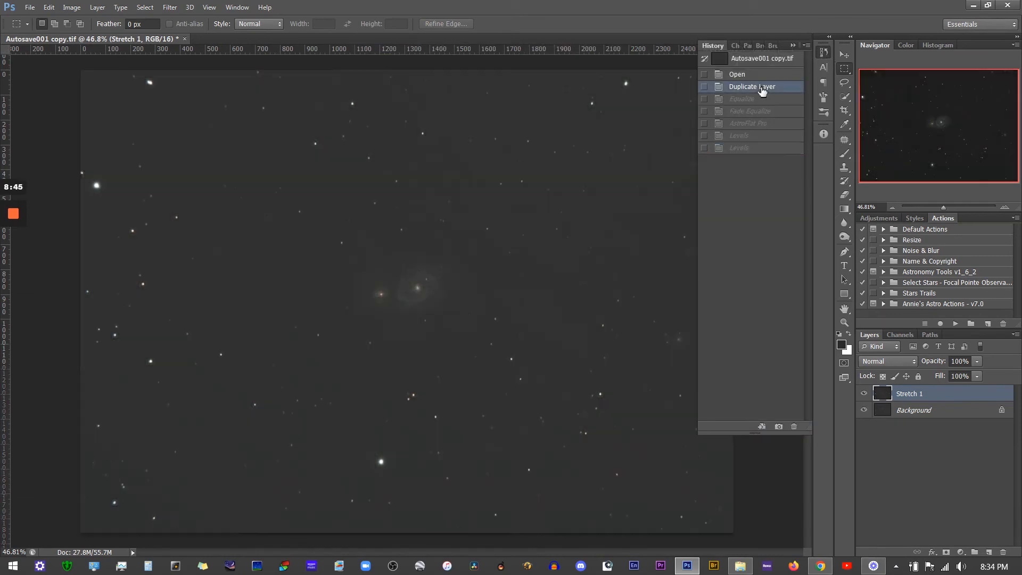
pyautogui.click(823, 54)
# Apply Levels to the reverted Stretch 1 layer with RGB black input 31 and midtone 1.73.
pyautogui.scroll(3, 412, 275)
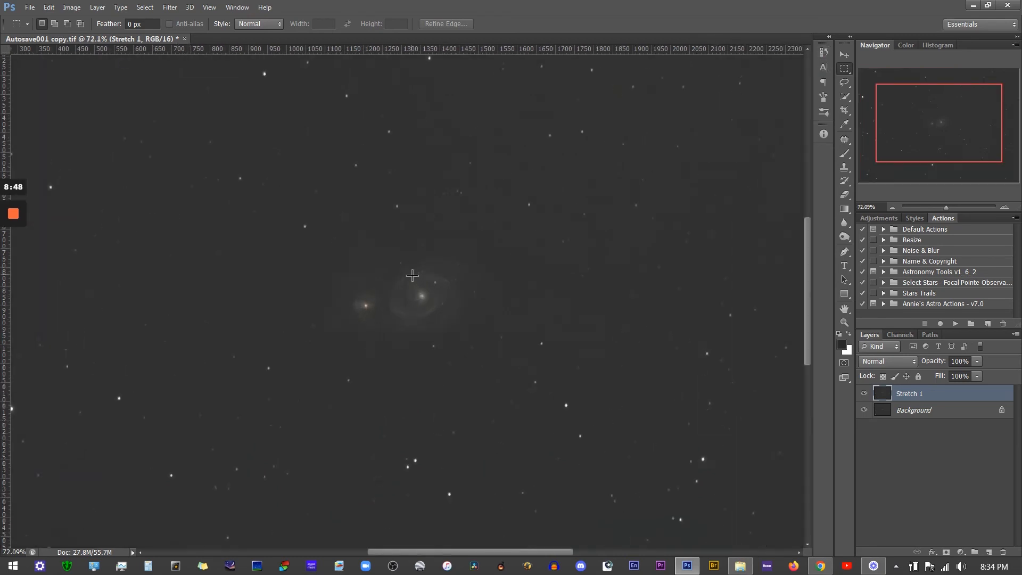
pyautogui.click(76, 9)
pyautogui.moveTo(198, 38)
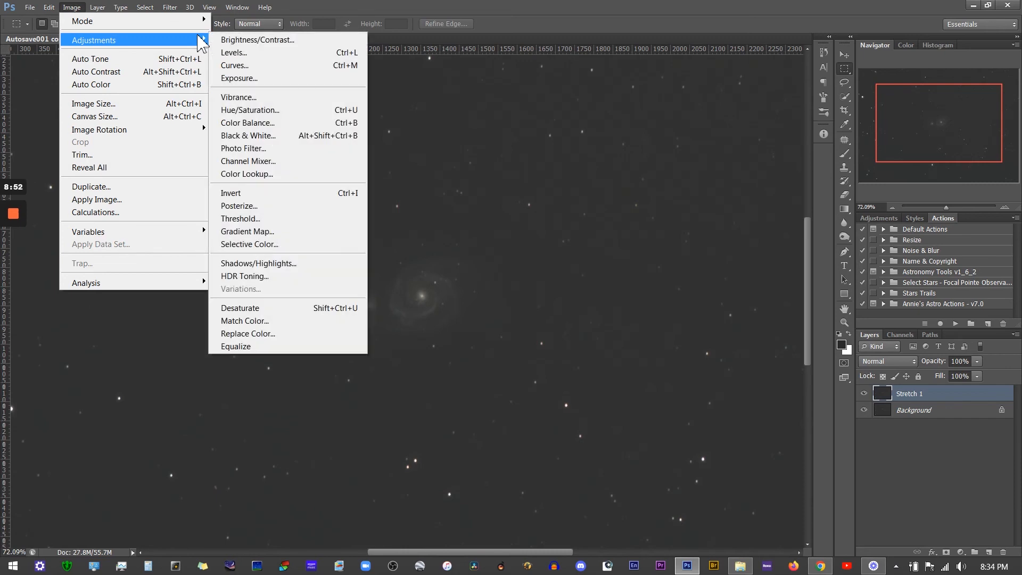
pyautogui.click(234, 53)
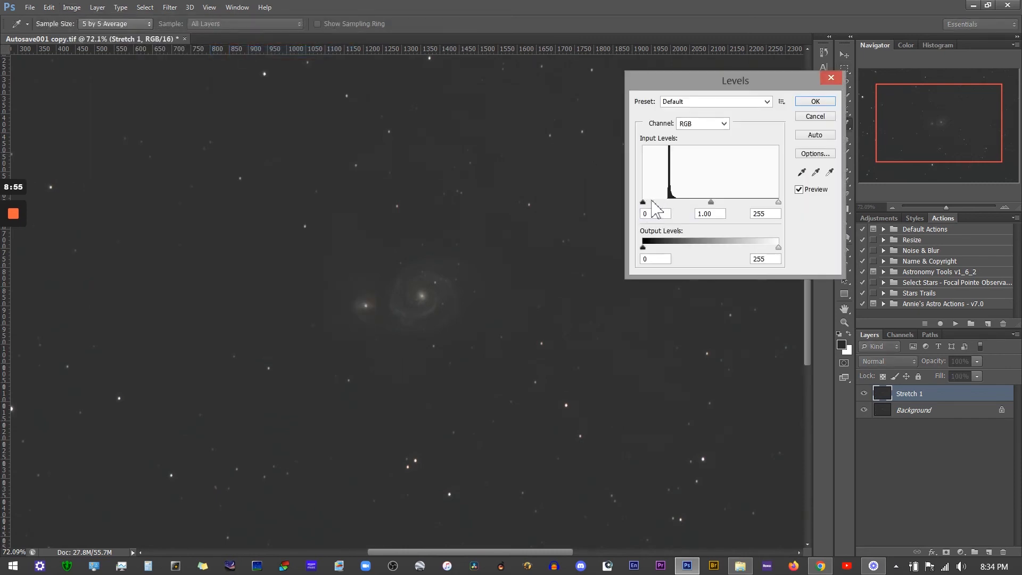
pyautogui.moveTo(643, 202); pyautogui.dragTo(690, 202)
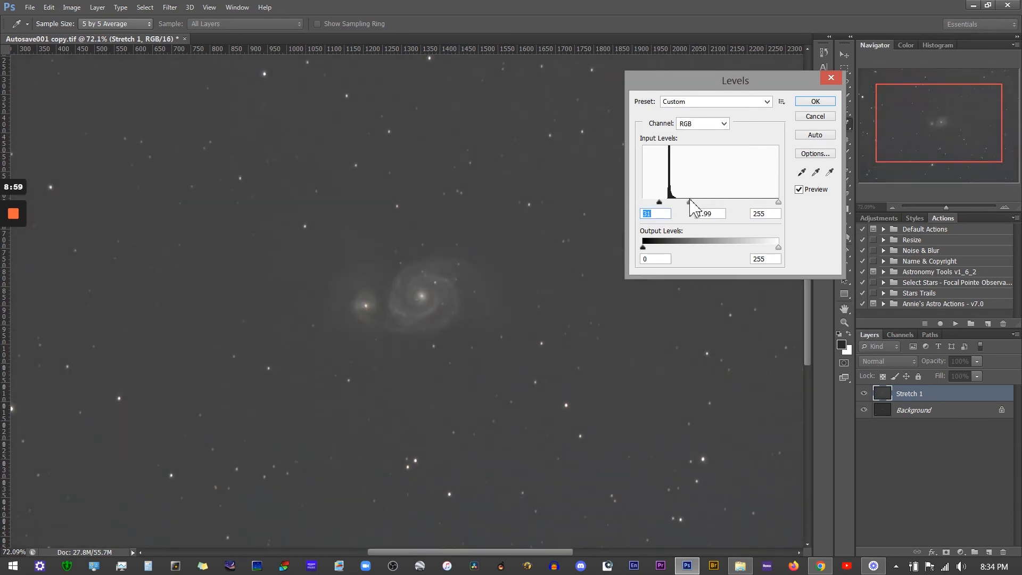
pyautogui.moveTo(693, 202); pyautogui.dragTo(695, 202)
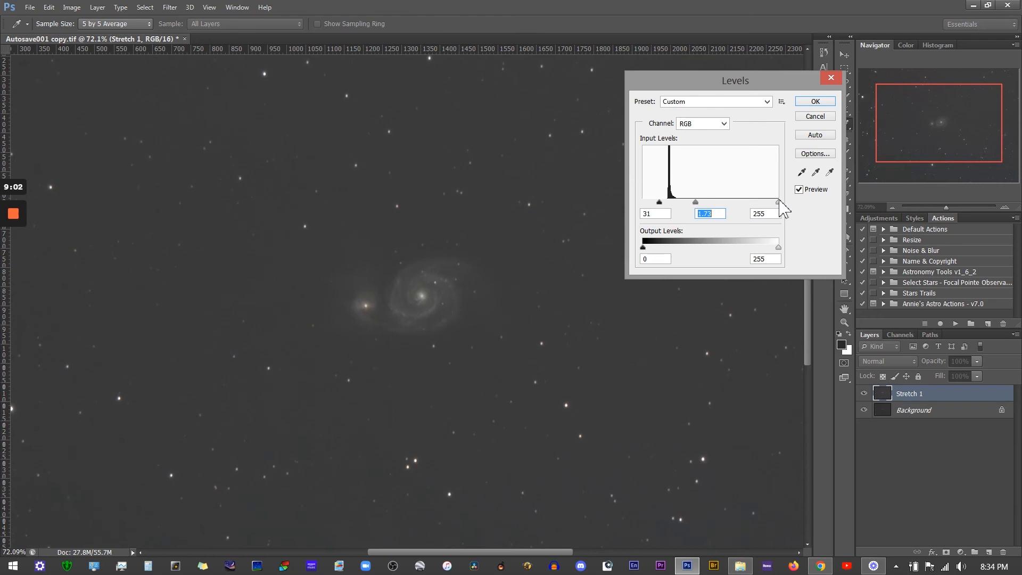
pyautogui.click(815, 101)
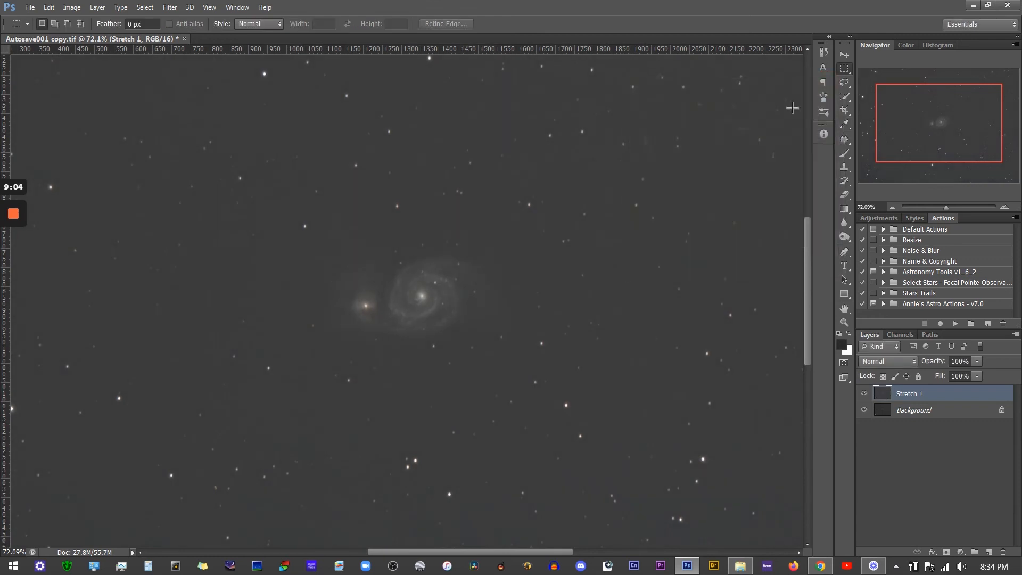
# Apply an RGB Curves adjustment with points at input 85, output 102 and input 164, output 176, plus a shadow anchor, comparing the preview off and on.
pyautogui.scroll(5, 434, 320)
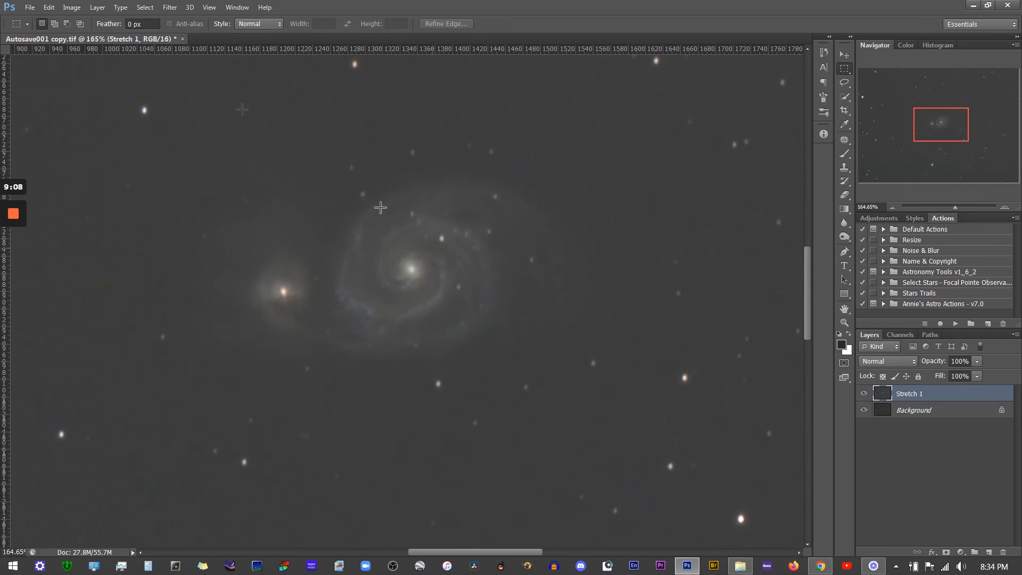
pyautogui.click(72, 7)
pyautogui.moveTo(156, 42)
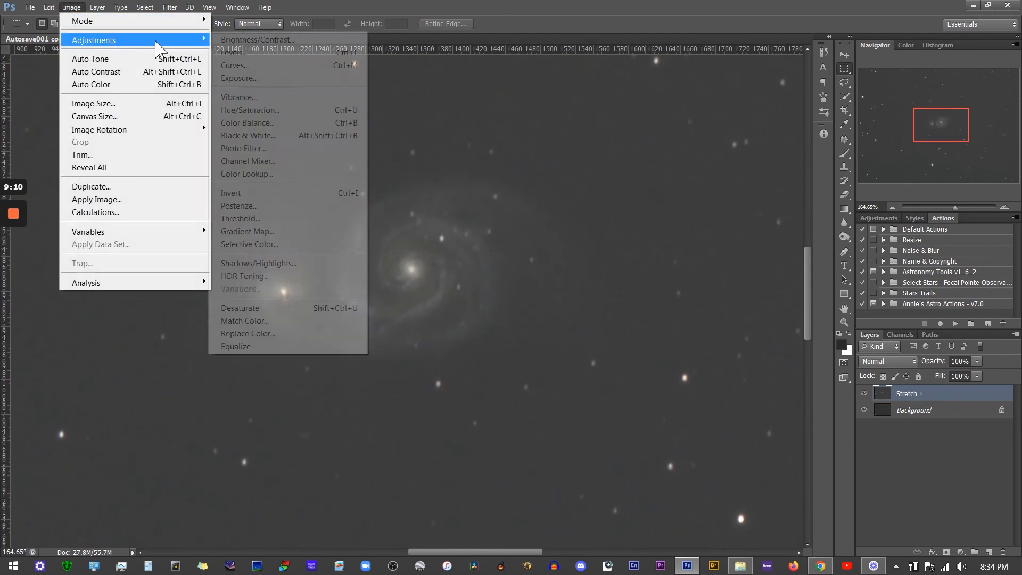
pyautogui.click(237, 65)
pyautogui.moveTo(724, 155); pyautogui.dragTo(716, 148)
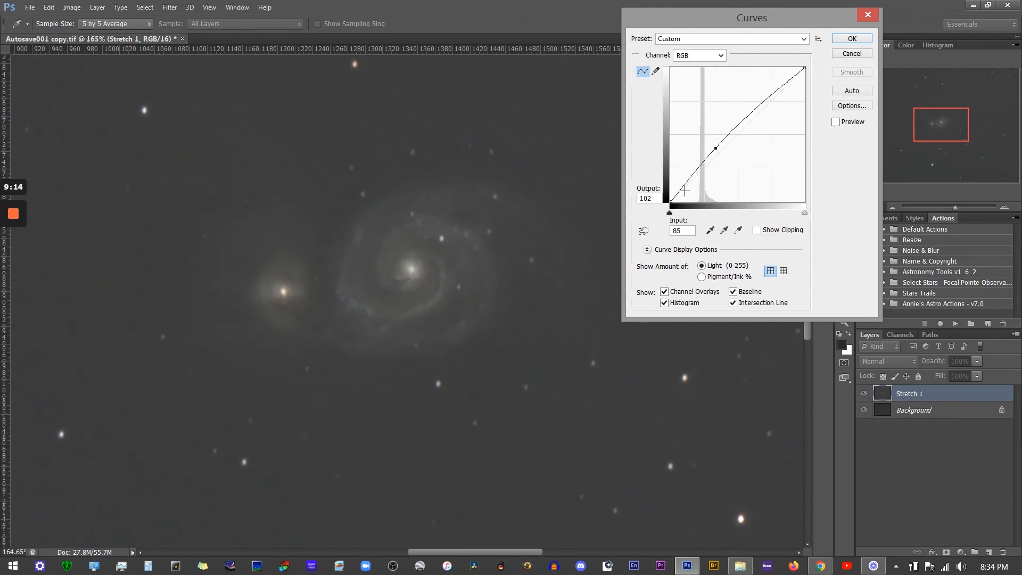
pyautogui.moveTo(684, 190); pyautogui.dragTo(684, 191)
pyautogui.moveTo(755, 109); pyautogui.dragTo(757, 110)
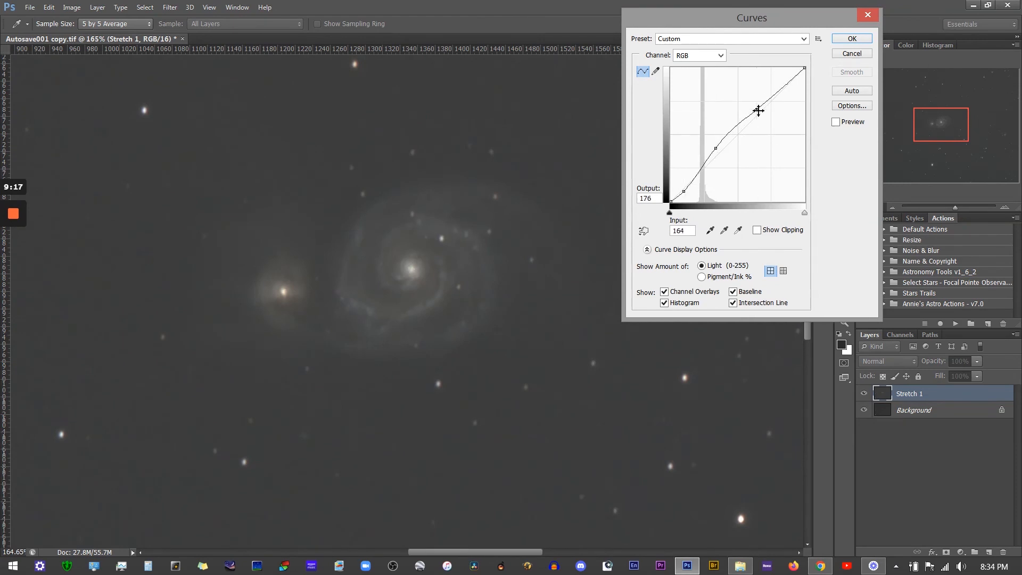
pyautogui.click(835, 121)
pyautogui.click(835, 122)
pyautogui.click(835, 122)
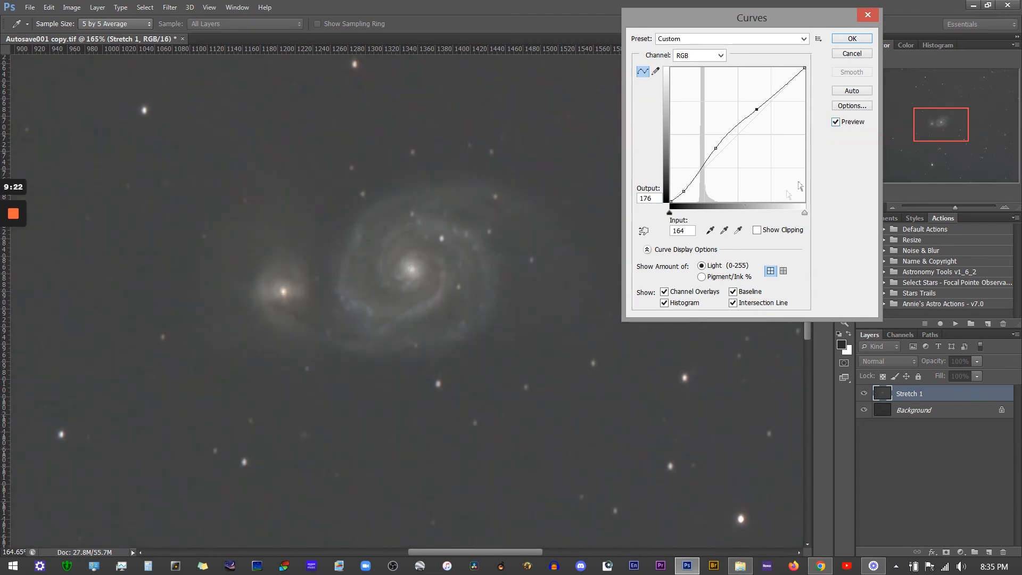
pyautogui.click(850, 38)
# Darken the background of the Stretch 1 layer with Levels, setting the RGB black input to 42.
pyautogui.click(73, 7)
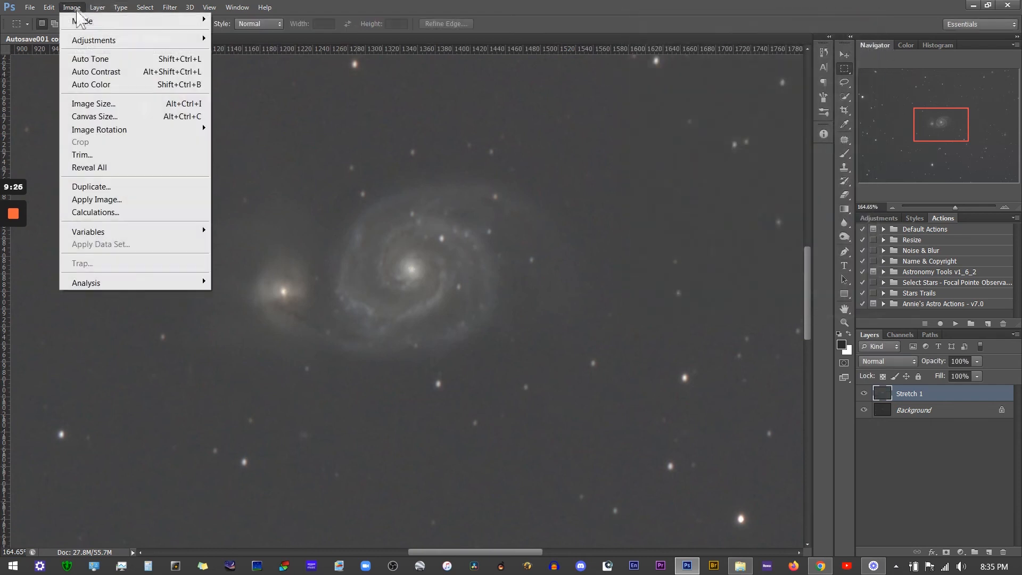
pyautogui.moveTo(187, 40)
pyautogui.click(391, 50)
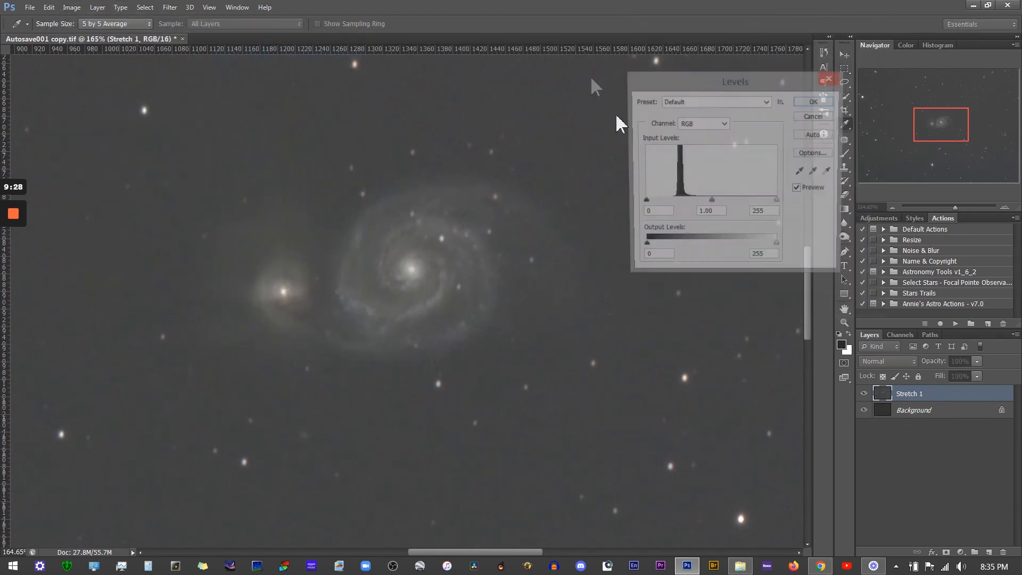
pyautogui.moveTo(642, 202); pyautogui.dragTo(665, 202)
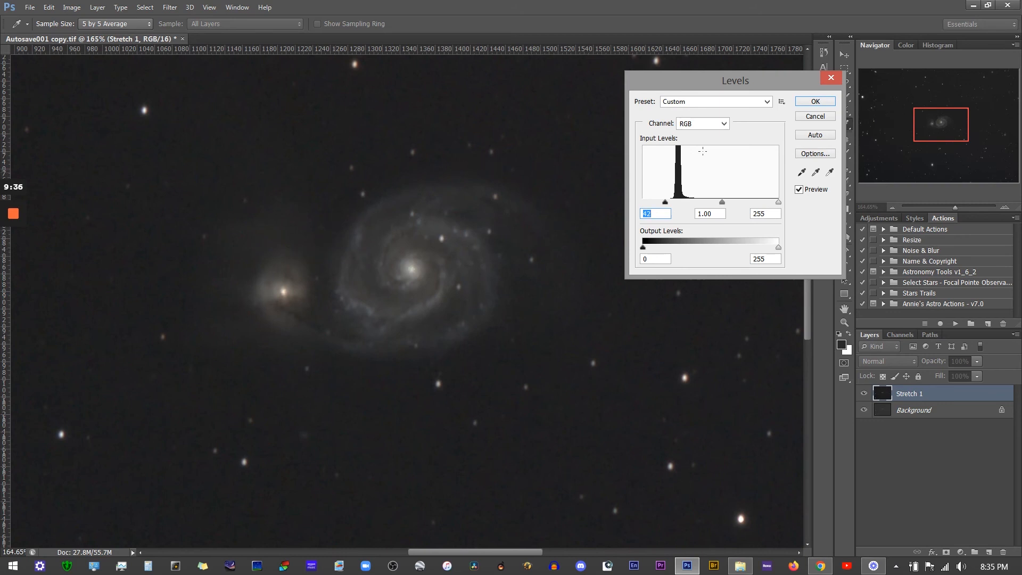
pyautogui.click(815, 101)
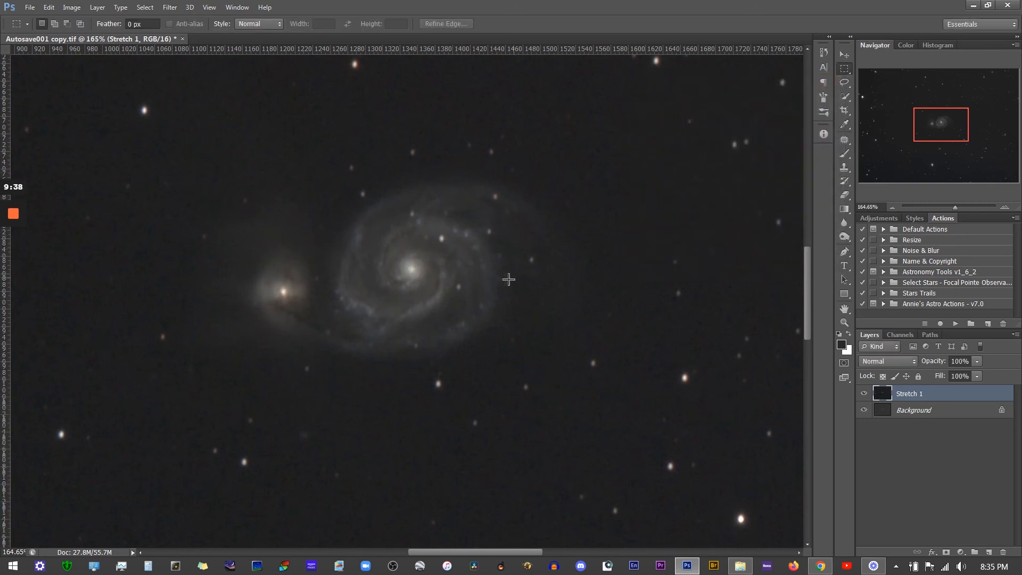
# Flatten the background of the Stretch 1 layer with AstroFlat Pro, using Smoothness 65 and Dark Noise Reduction 67.
pyautogui.scroll(-5, 505, 279)
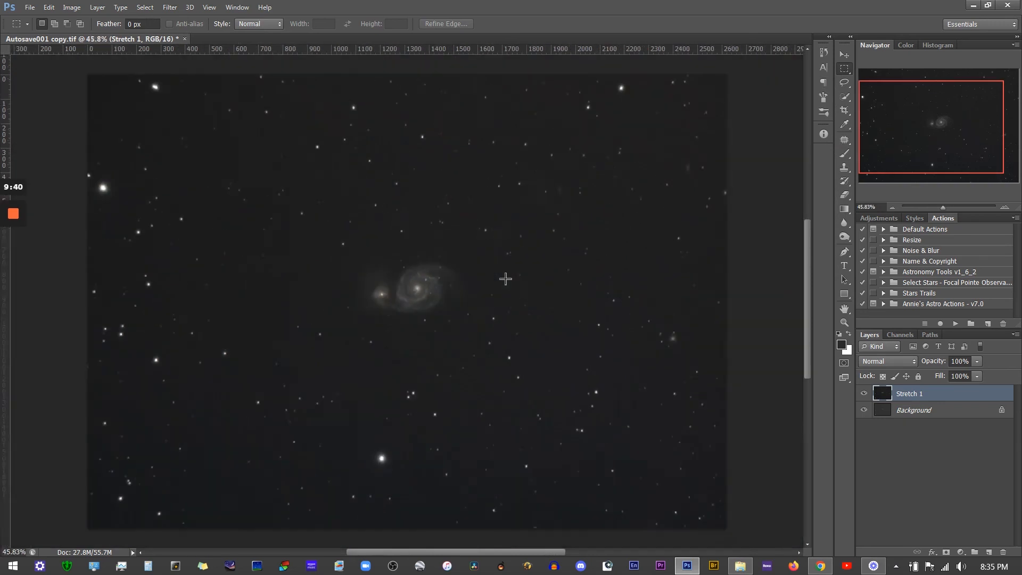
pyautogui.scroll(5, 452, 282)
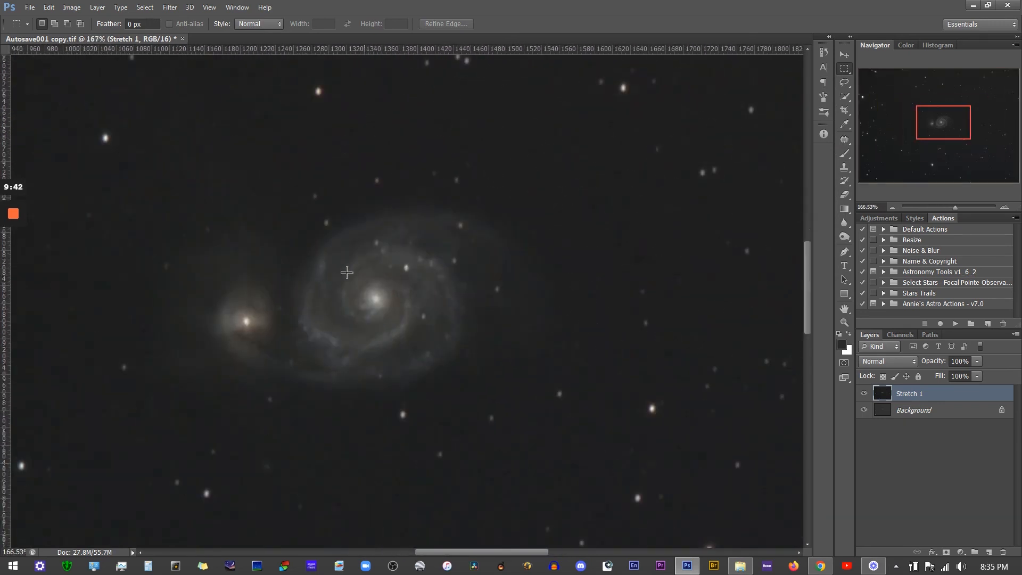
pyautogui.scroll(-3, 397, 249)
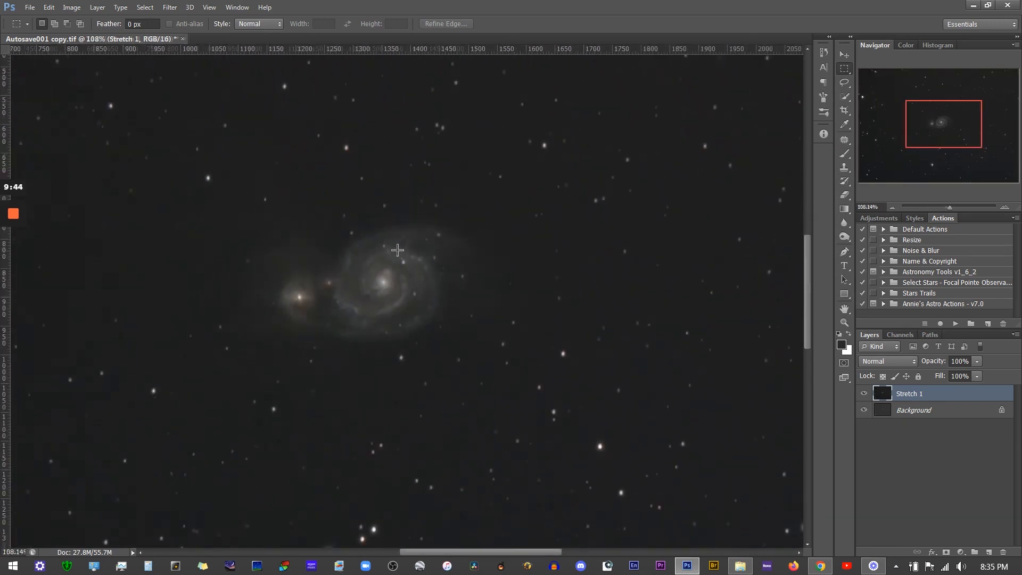
pyautogui.scroll(3, 397, 250)
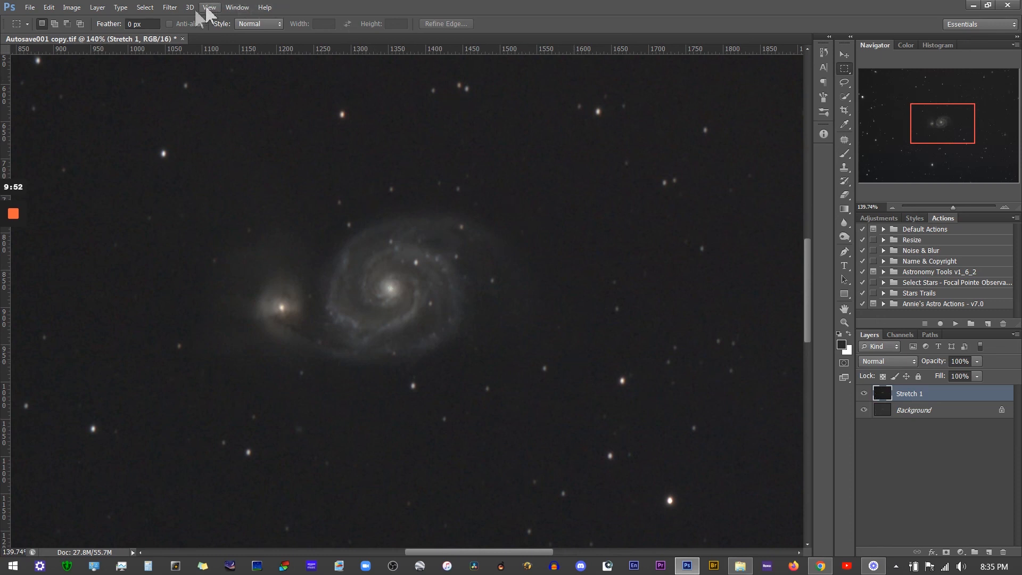
pyautogui.click(171, 7)
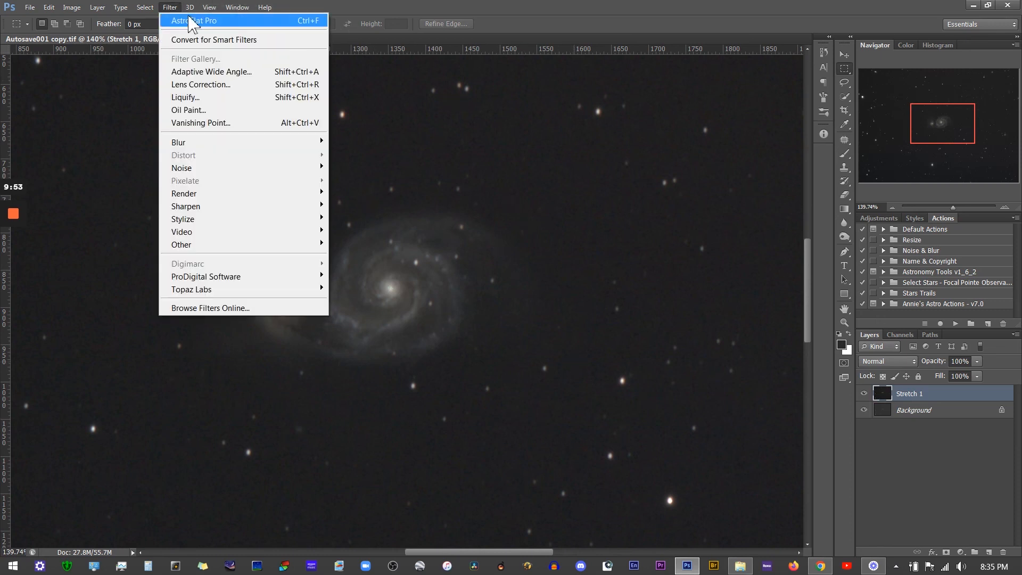
pyautogui.moveTo(285, 278)
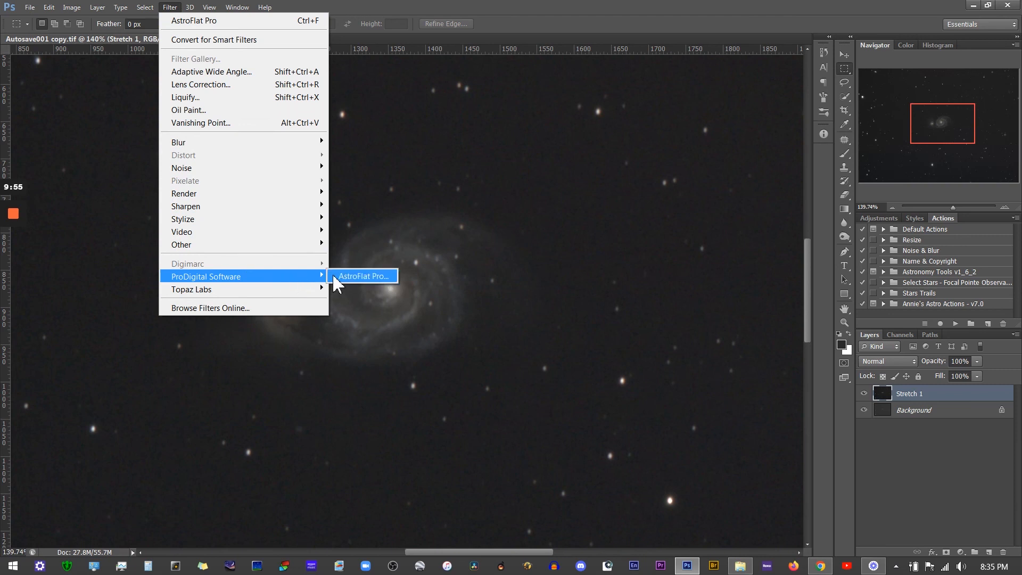
pyautogui.click(348, 276)
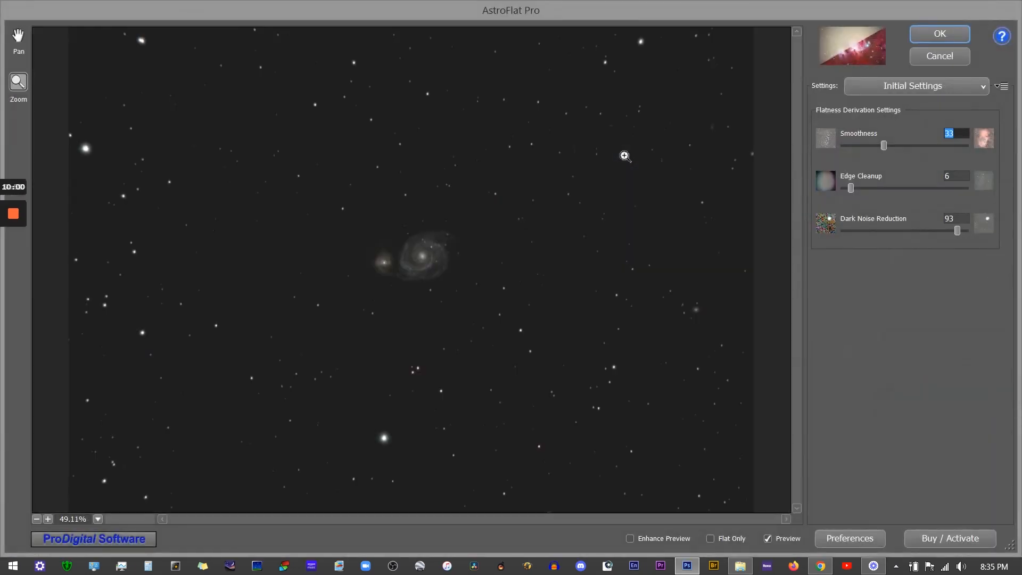
pyautogui.click(426, 258)
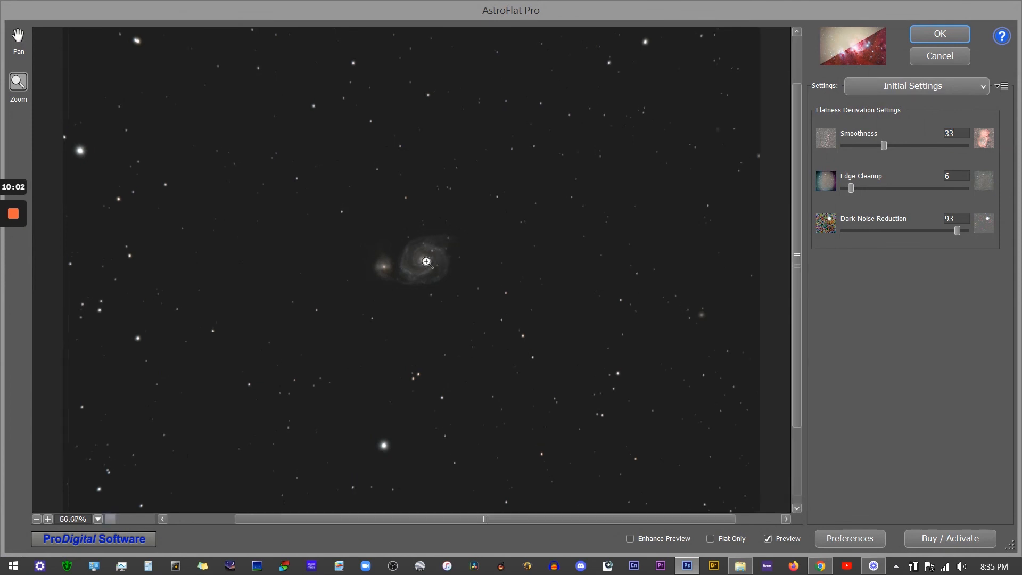
pyautogui.click(412, 268)
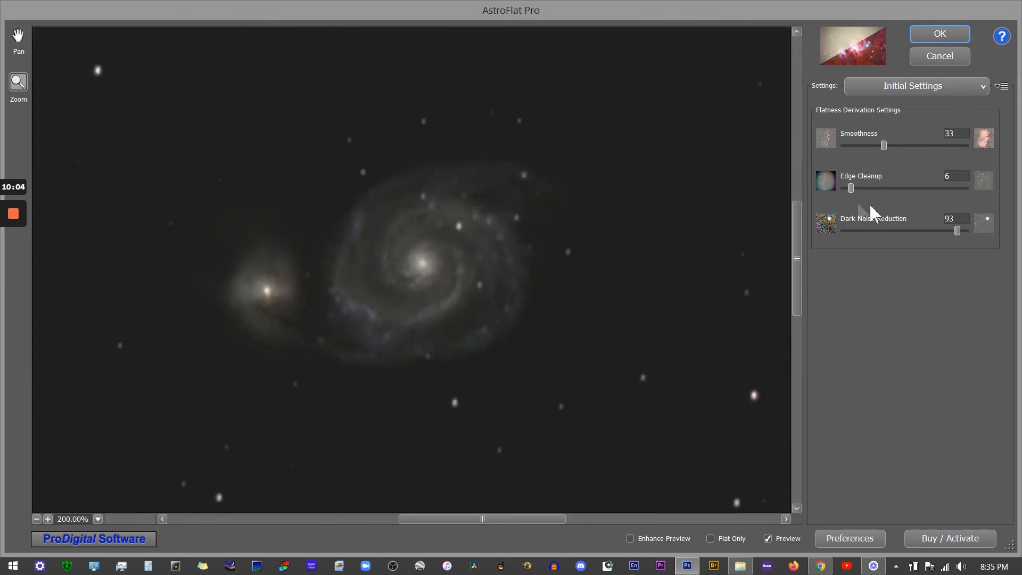
pyautogui.moveTo(884, 145); pyautogui.dragTo(922, 144)
pyautogui.moveTo(958, 234); pyautogui.dragTo(927, 224)
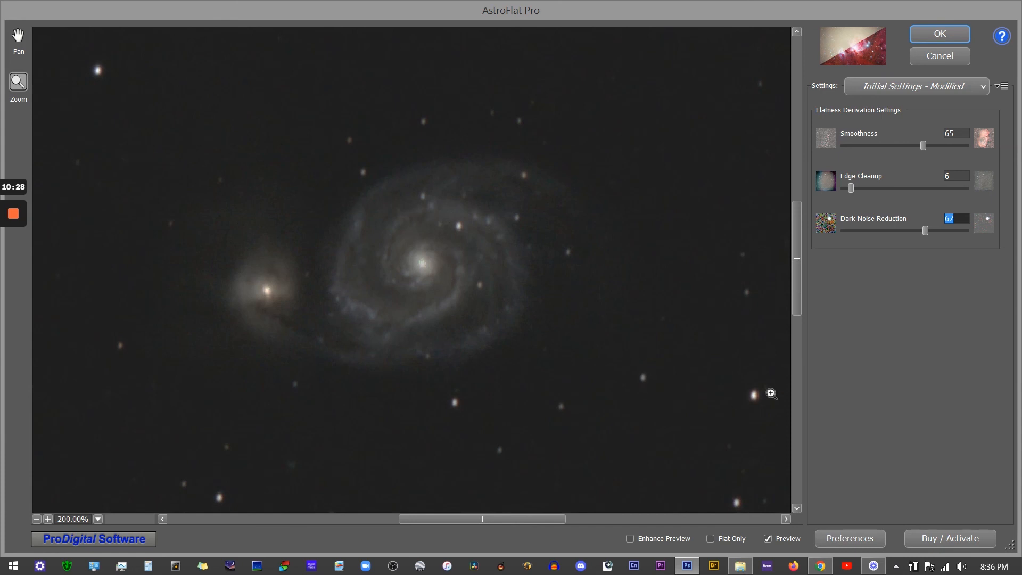
pyautogui.click(929, 33)
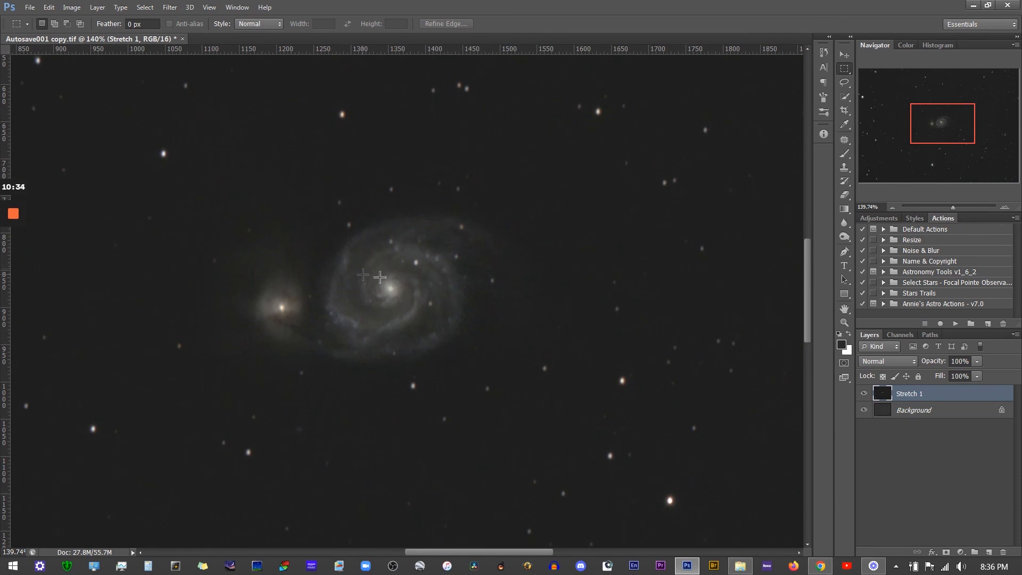
# Compare the Stretch 1 layer with the original Background by toggling its visibility, and inspect the galaxy pair and full frame.
pyautogui.click(865, 394)
pyautogui.click(864, 394)
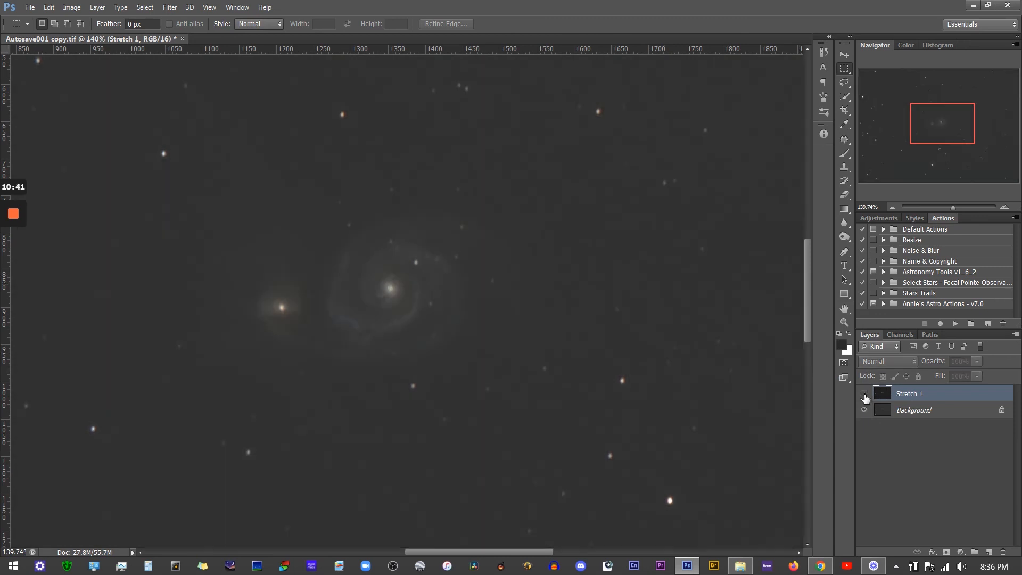
pyautogui.click(864, 394)
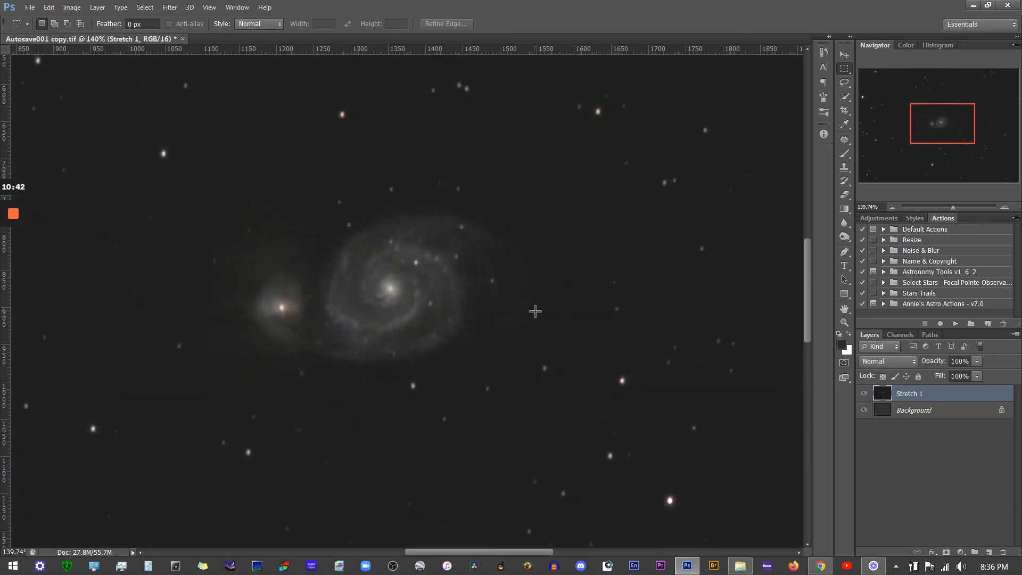
pyautogui.scroll(-5, 535, 311)
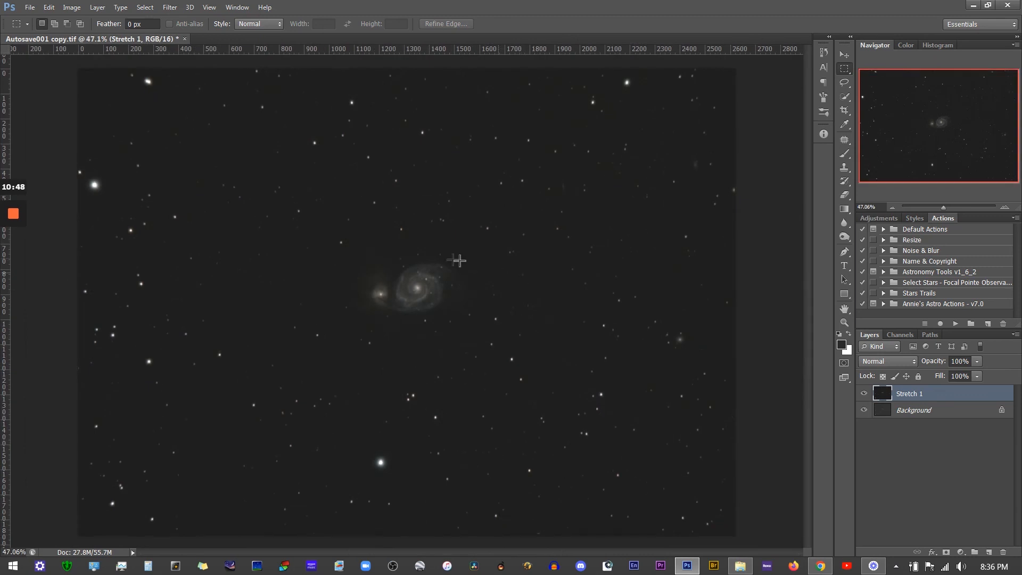
pyautogui.scroll(5, 456, 260)
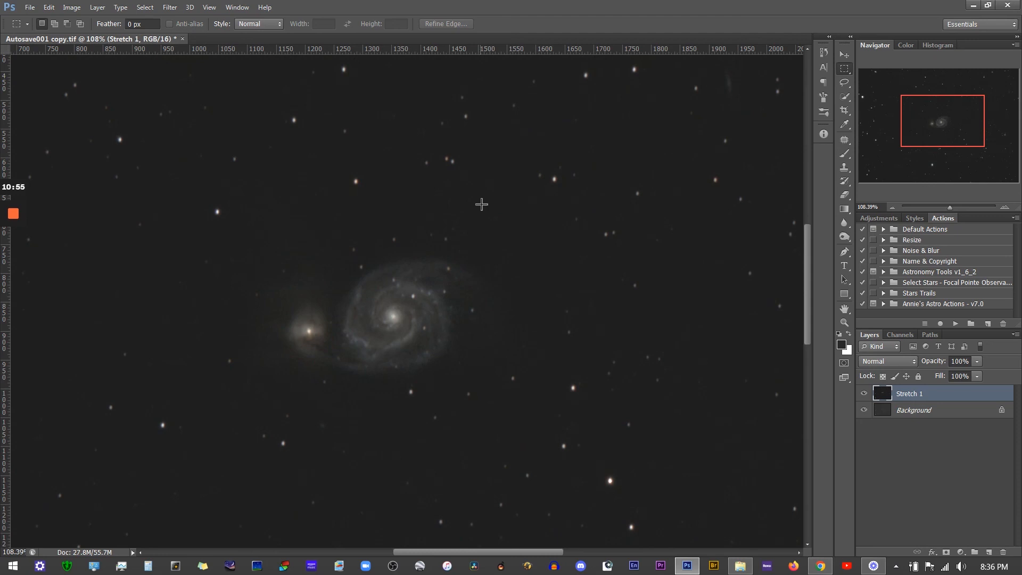
pyautogui.scroll(-4, 414, 280)
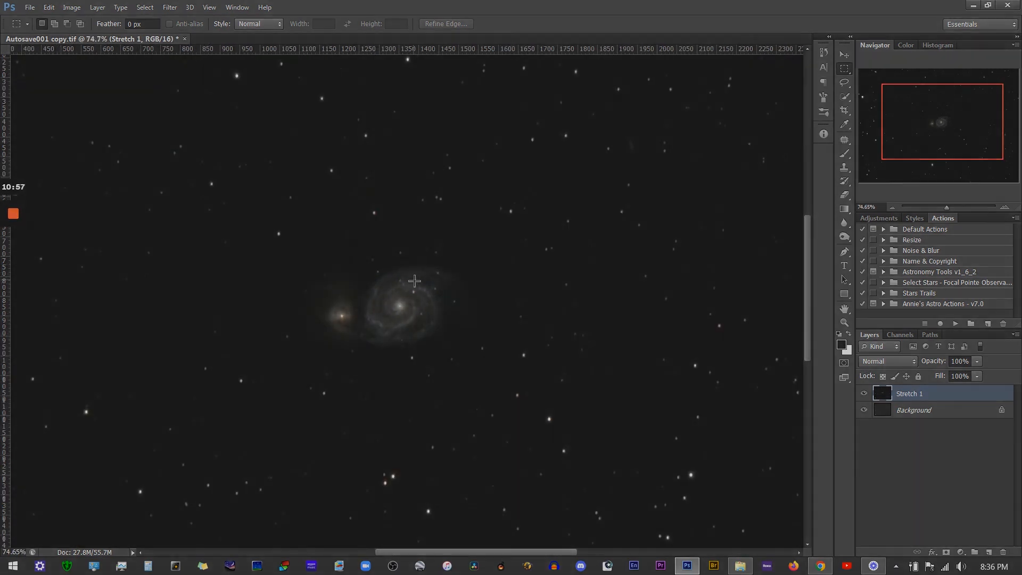